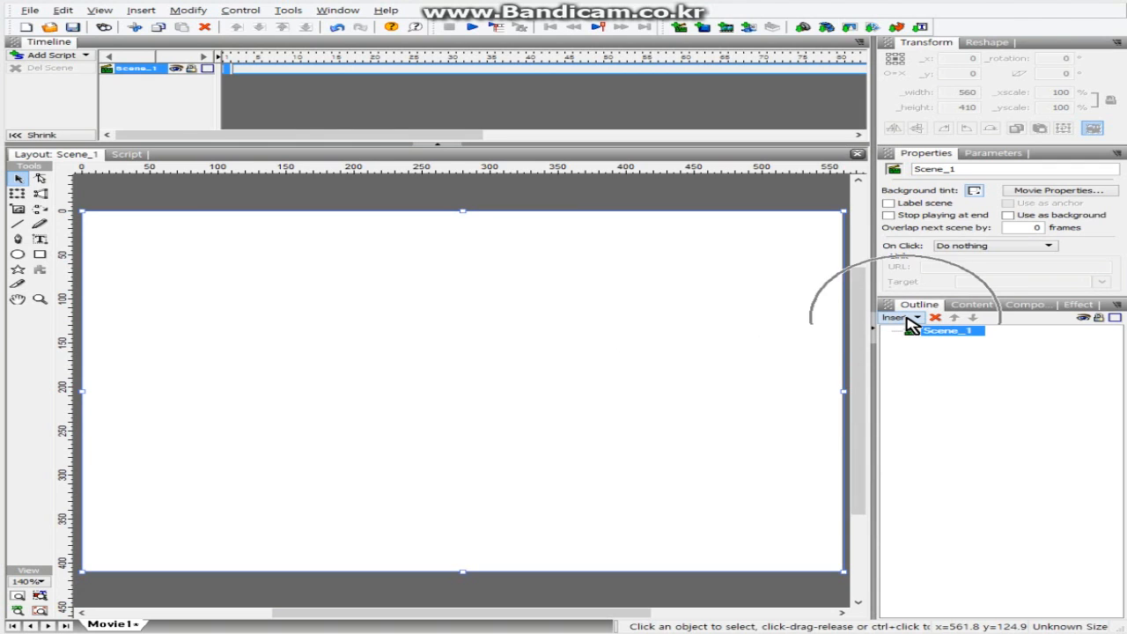
# - Import the image 두물머리 from the pictures library into Scene_1
pyautogui.click(908, 318)
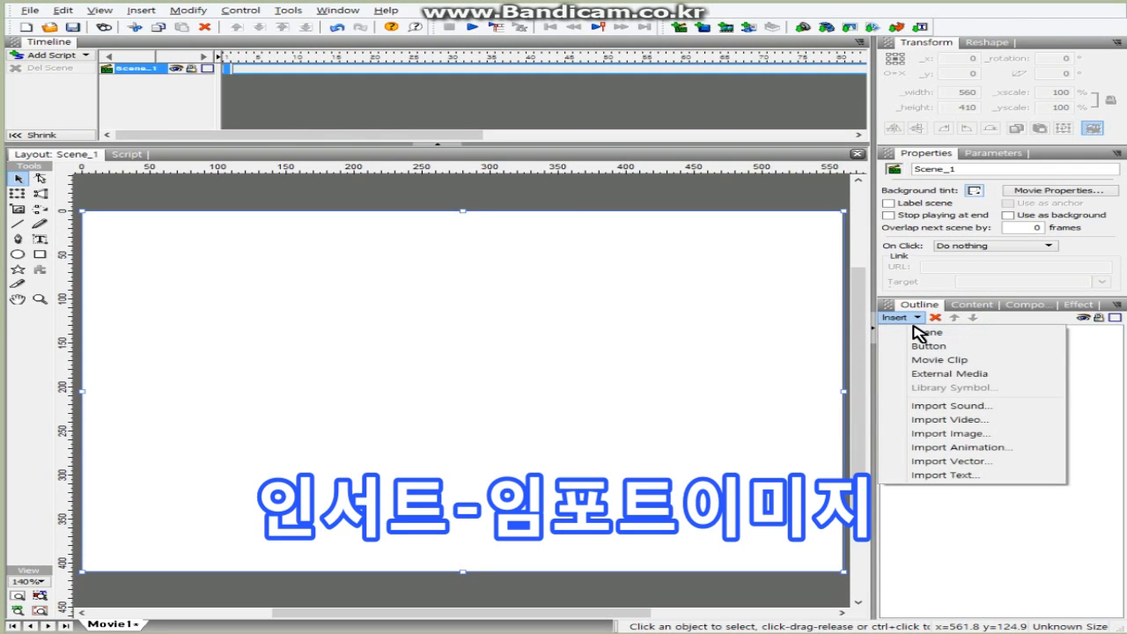
pyautogui.click(956, 435)
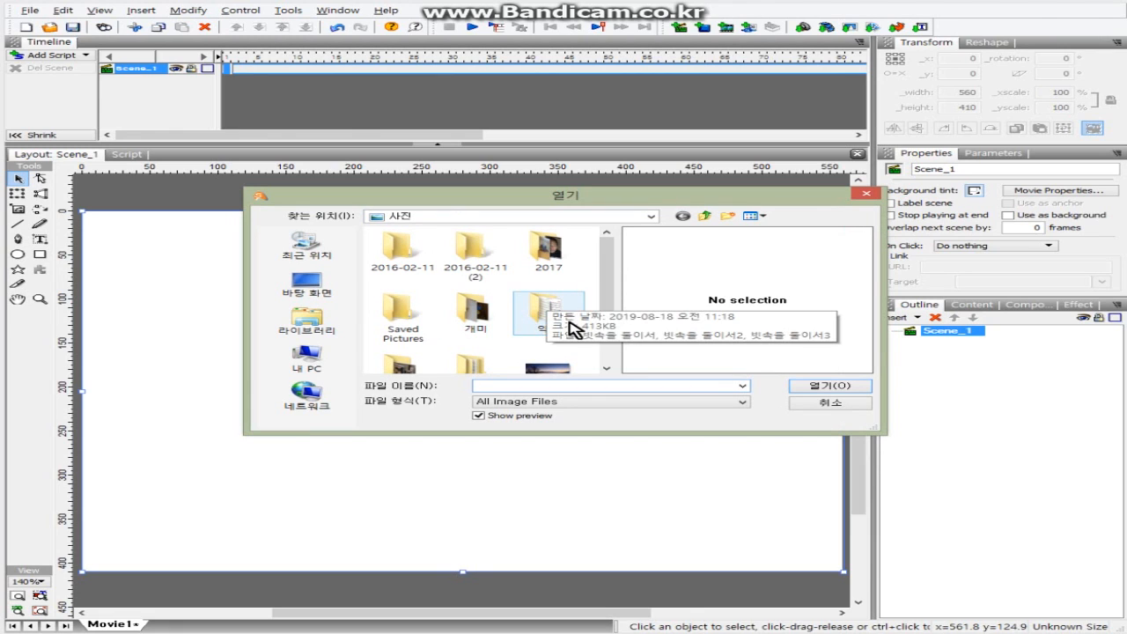
pyautogui.click(310, 361)
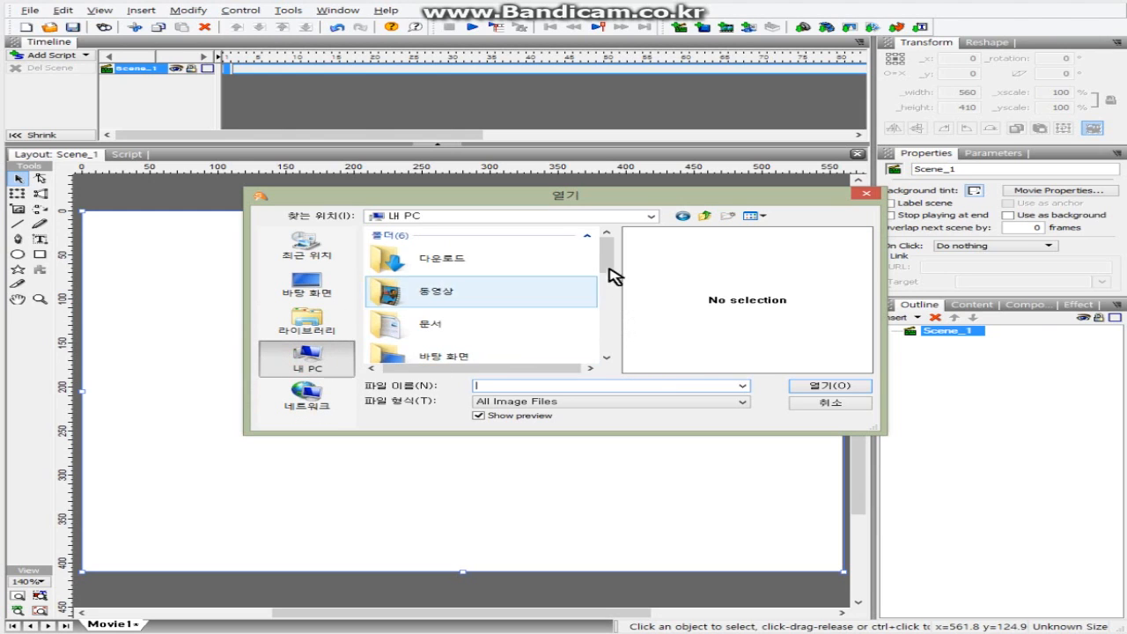
pyautogui.moveTo(607, 255); pyautogui.dragTo(606, 334)
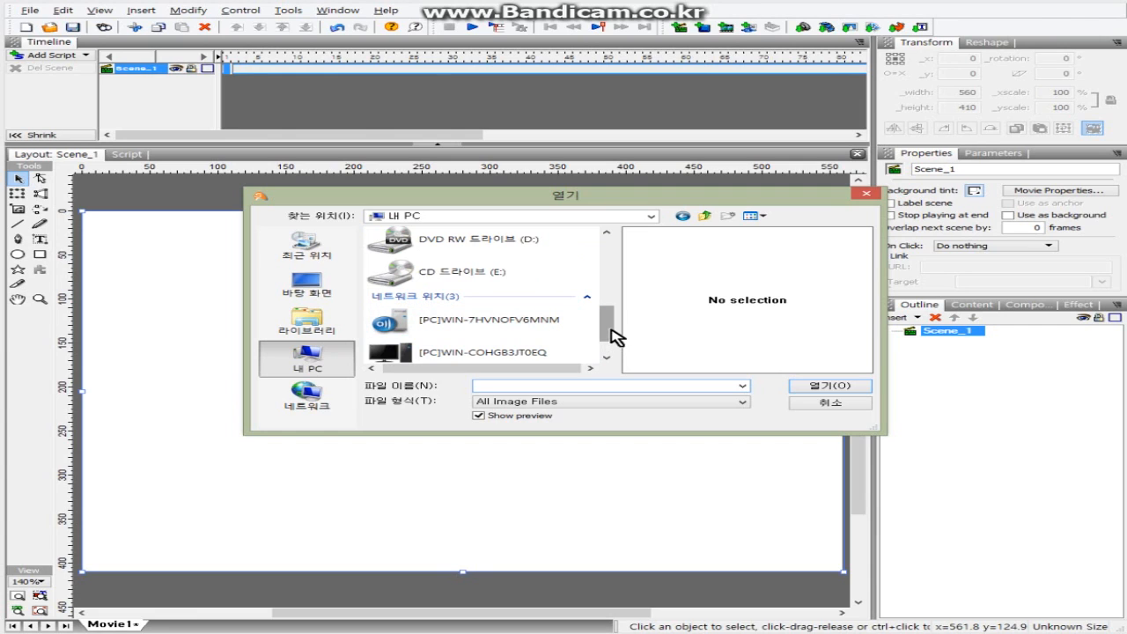
pyautogui.moveTo(614, 335)
pyautogui.mouseDown()
pyautogui.moveTo(607, 315)
pyautogui.moveTo(607, 342)
pyautogui.mouseUp()
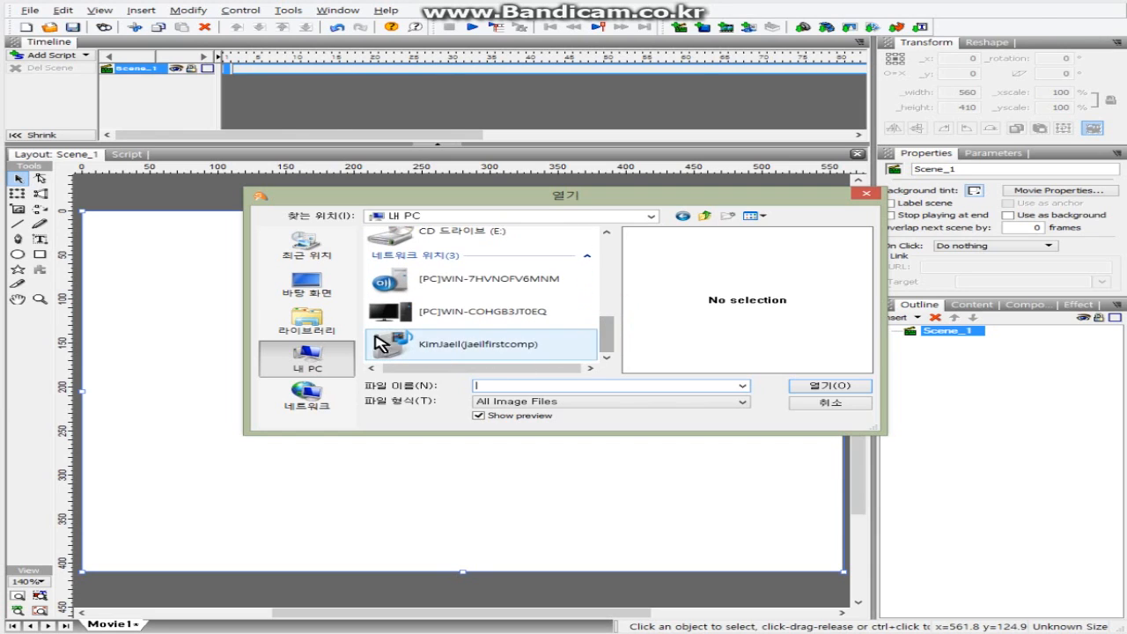
pyautogui.click(326, 327)
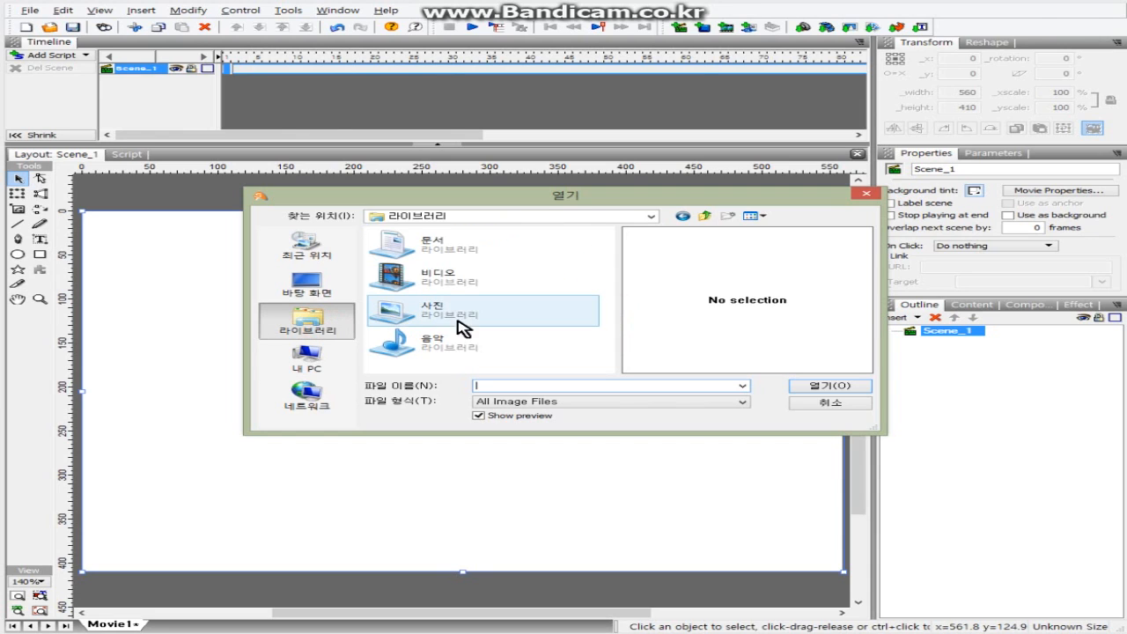
pyautogui.doubleClick(447, 310)
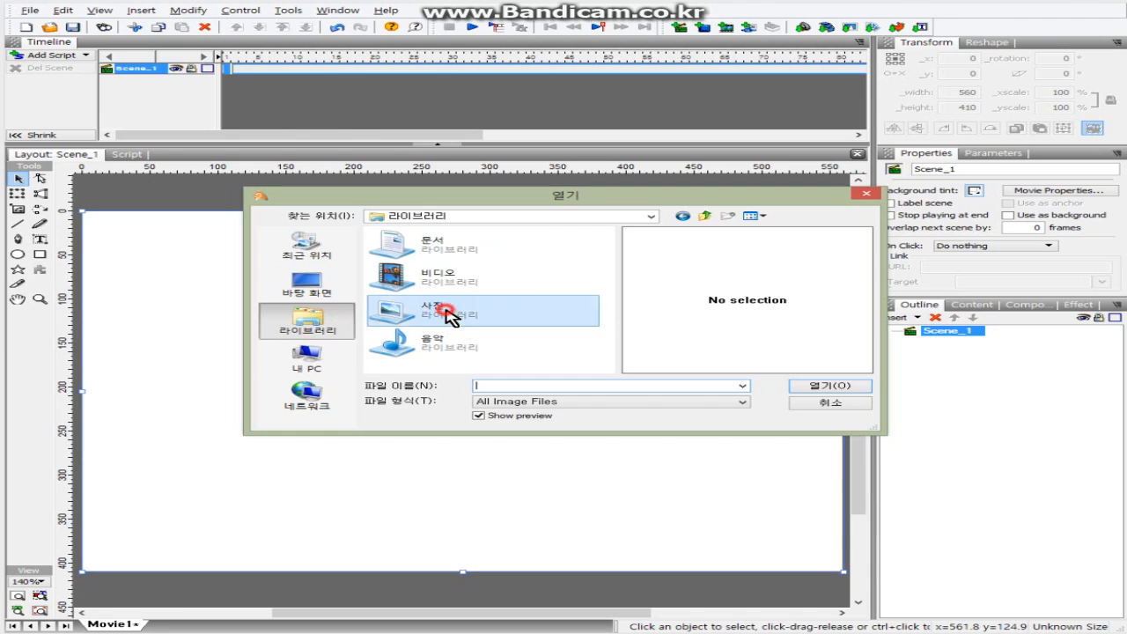
pyautogui.moveTo(609, 286); pyautogui.dragTo(606, 352)
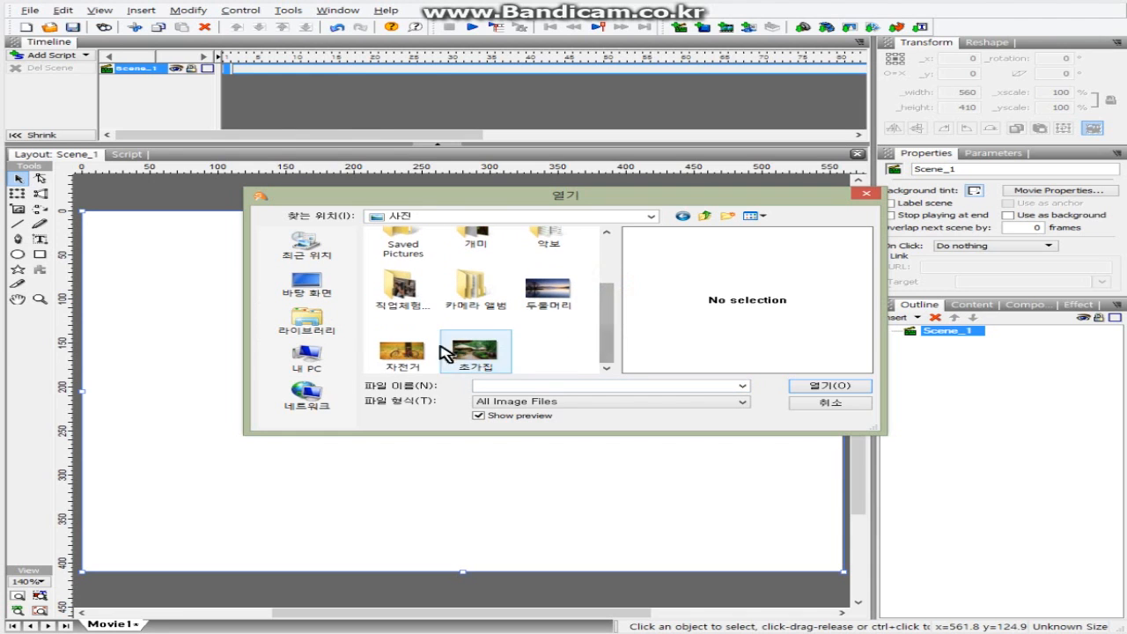
pyautogui.doubleClick(560, 297)
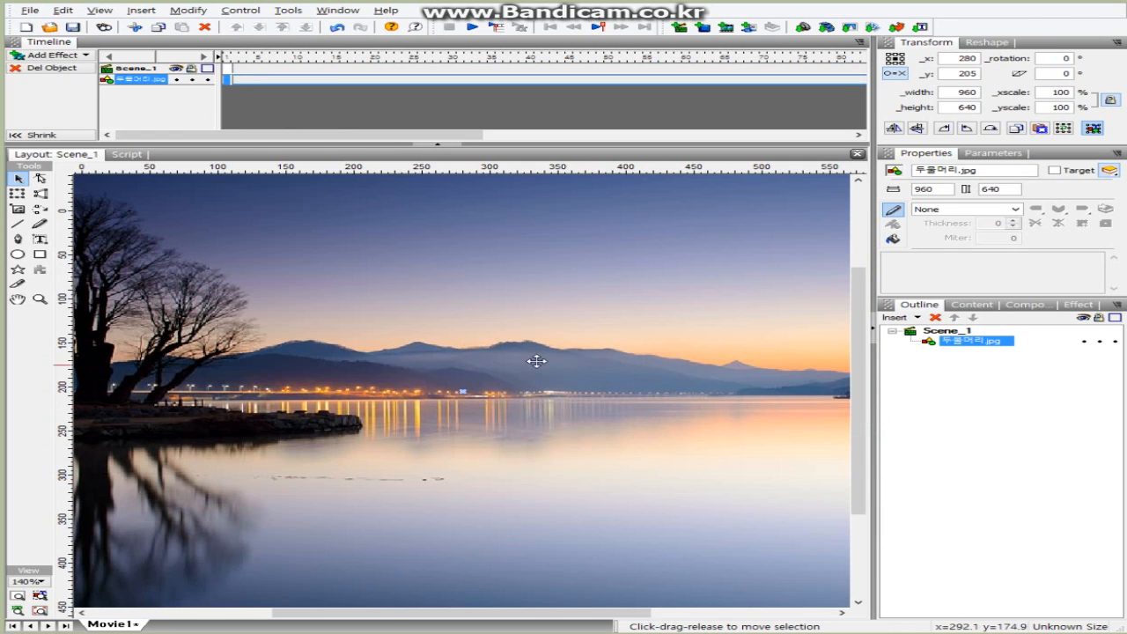
# - Resize the imported image to a width of 580 and a height of 430
pyautogui.click(936, 189)
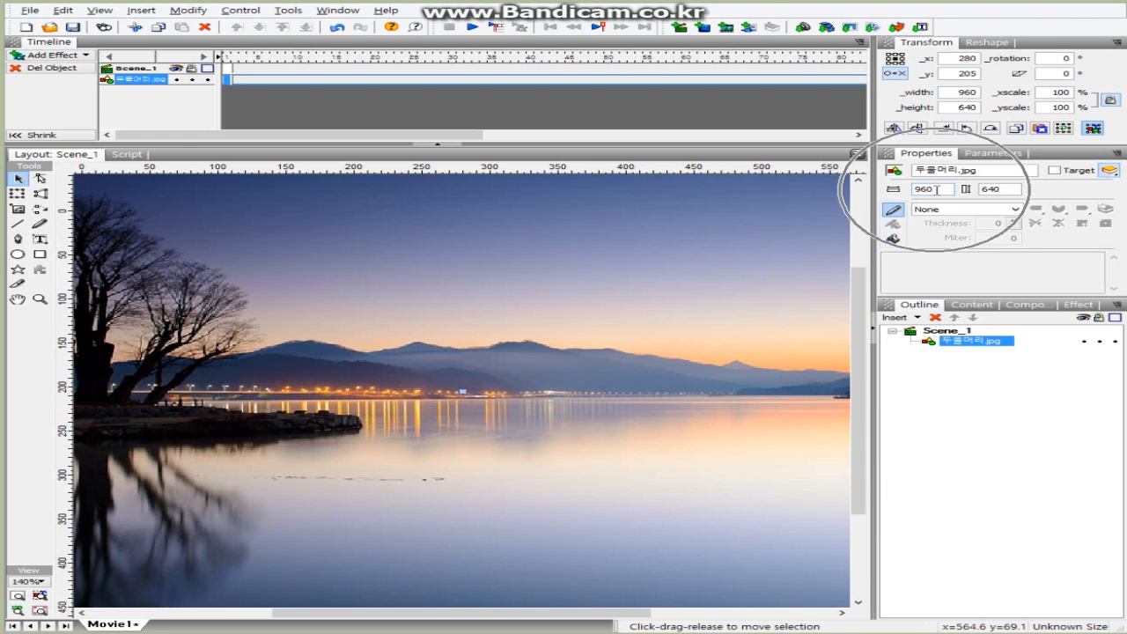
pyautogui.moveTo(936, 190); pyautogui.dragTo(916, 188)
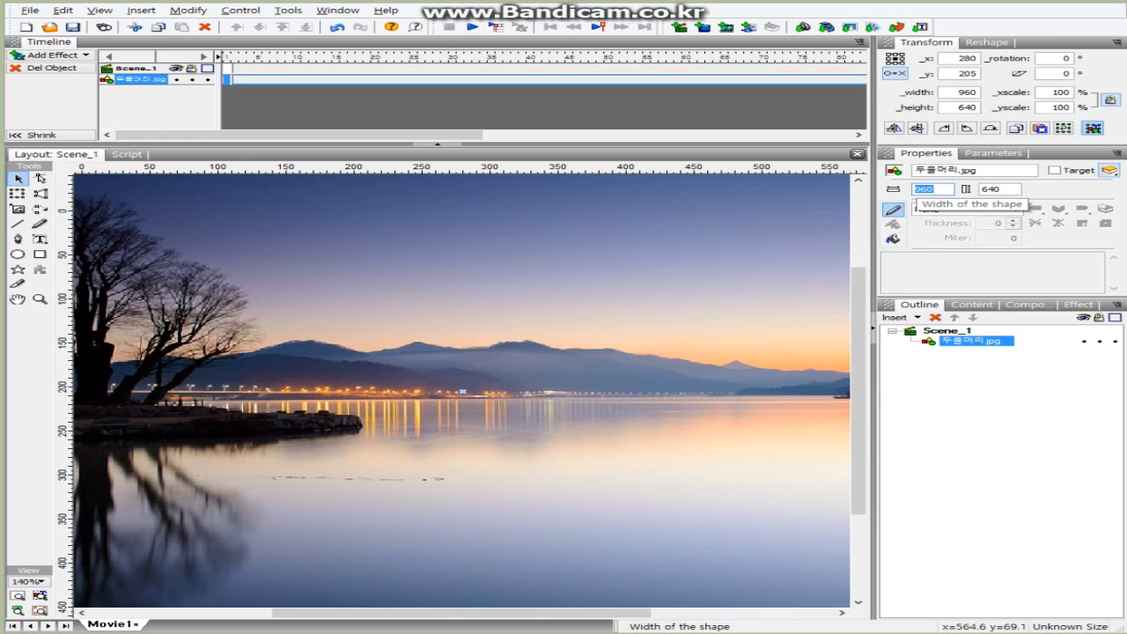
pyautogui.write('580')
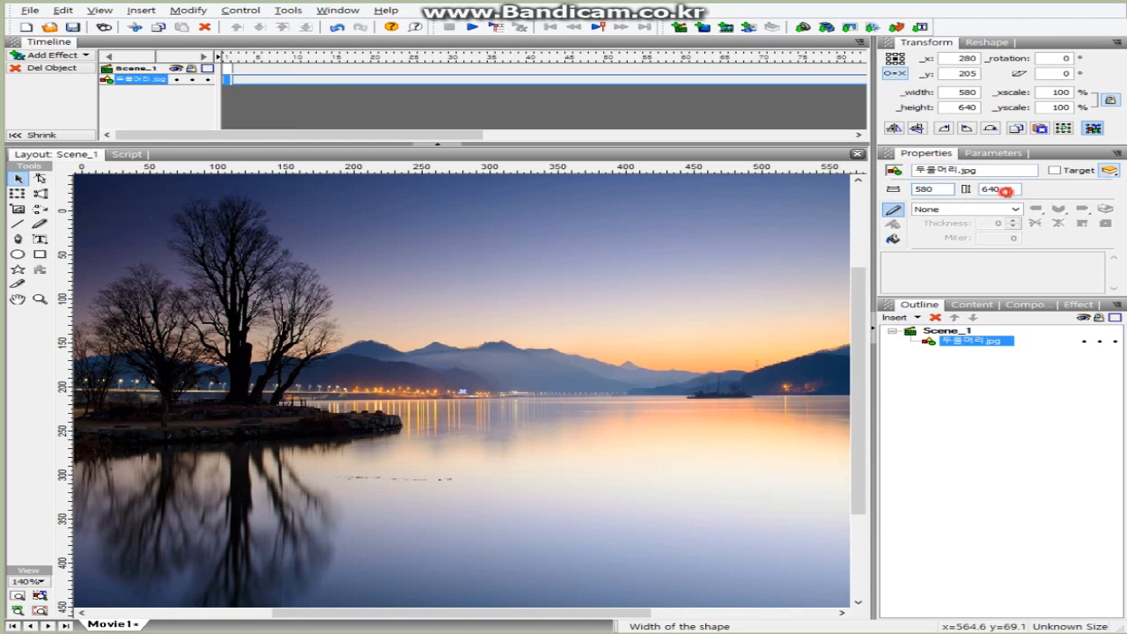
pyautogui.moveTo(1004, 191); pyautogui.dragTo(979, 195)
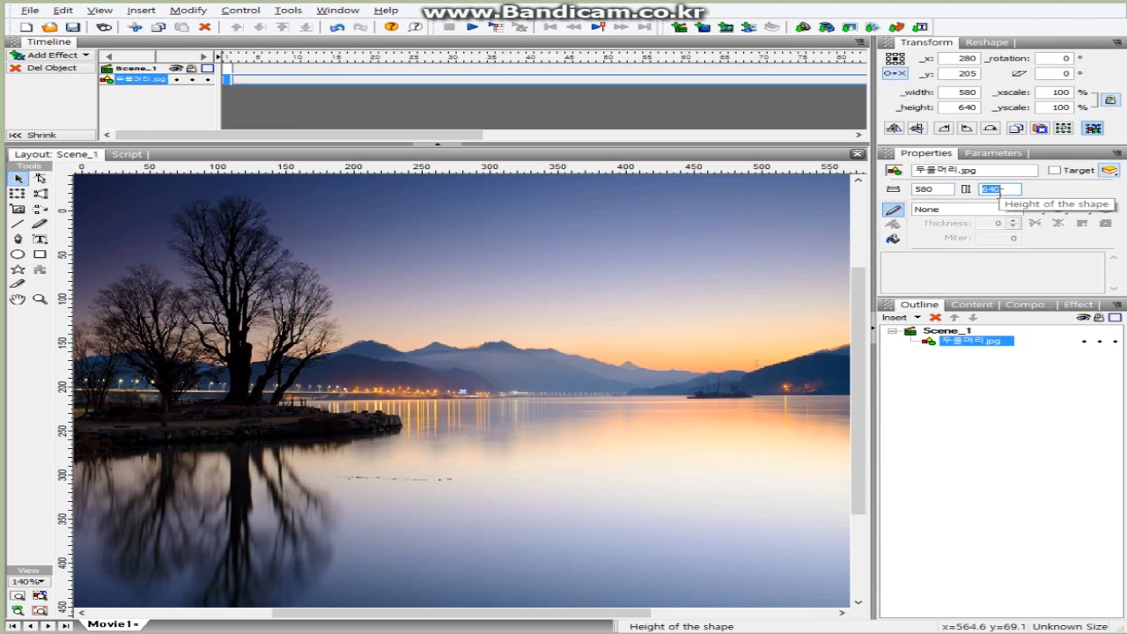
pyautogui.write('4')
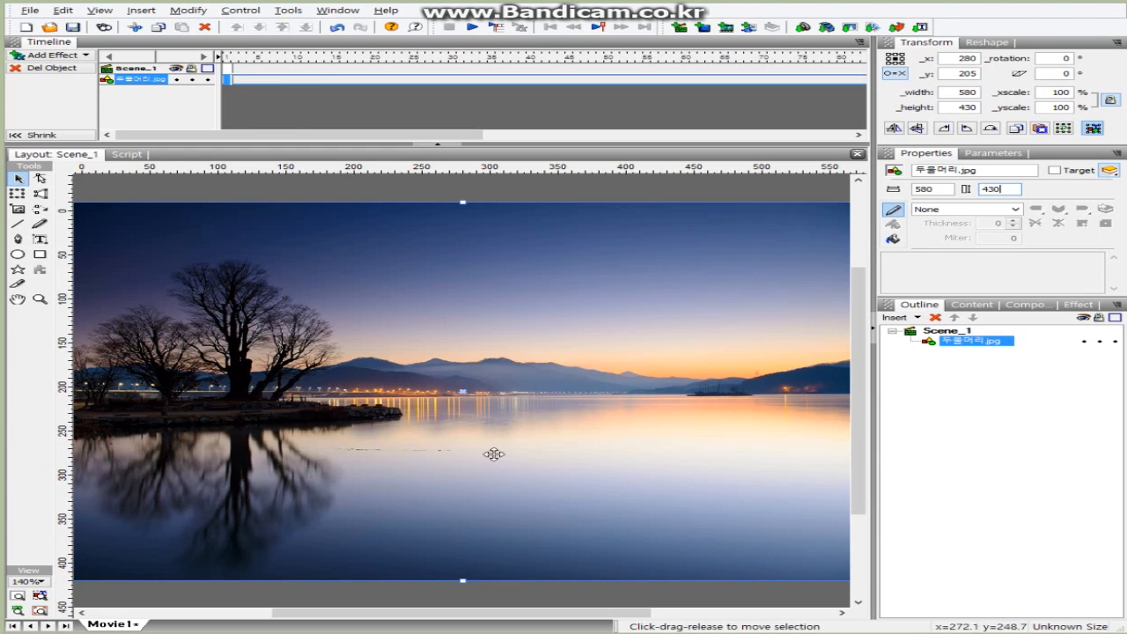
# - Duplicate the 두물머리.jpg image in place and lock the lower copy
pyautogui.rightClick(974, 345)
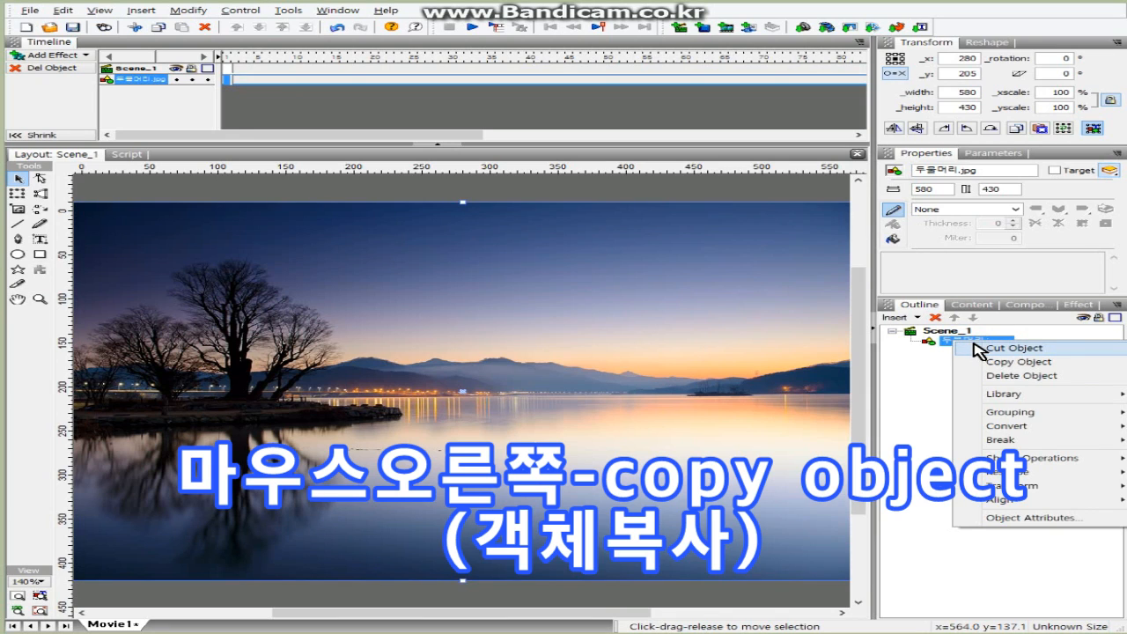
pyautogui.click(1023, 365)
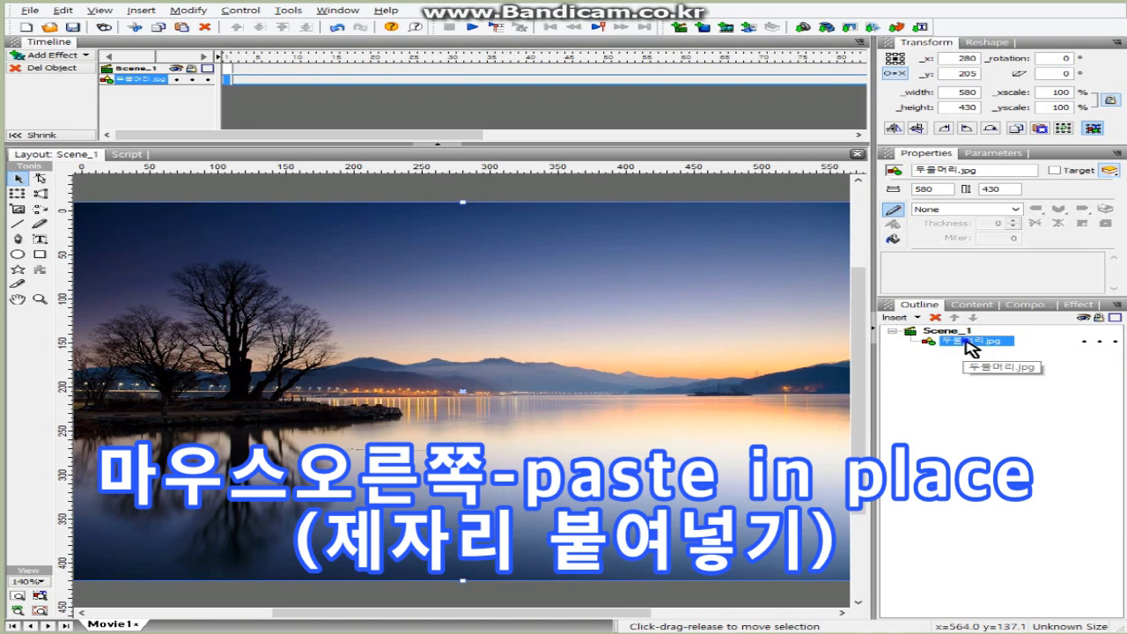
pyautogui.rightClick(969, 347)
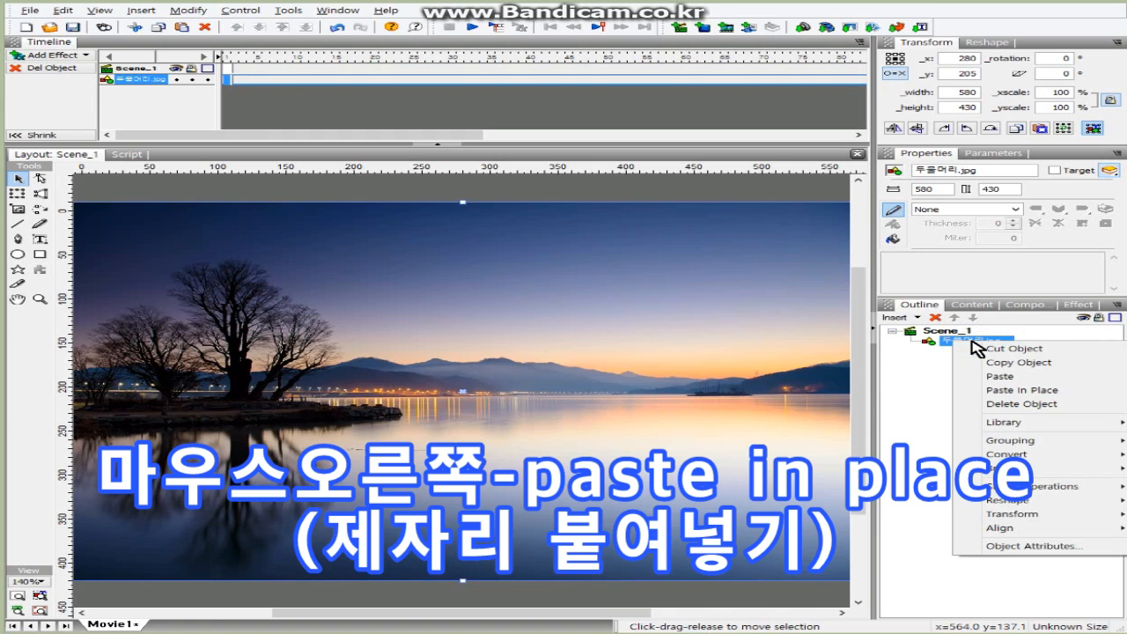
pyautogui.click(1041, 393)
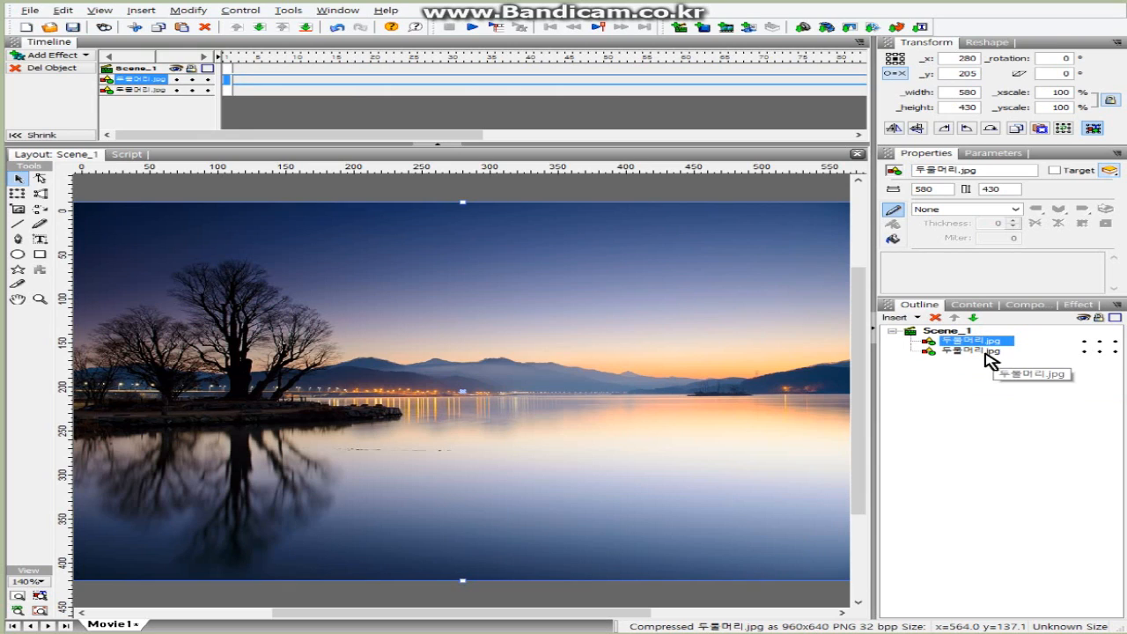
pyautogui.click(983, 357)
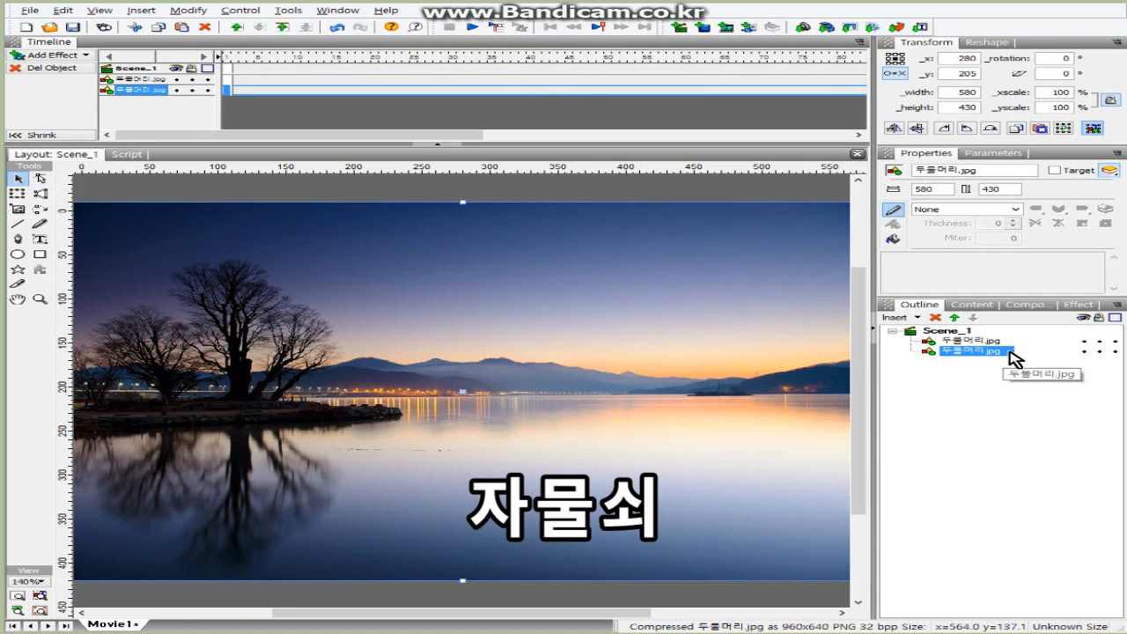
pyautogui.click(1098, 352)
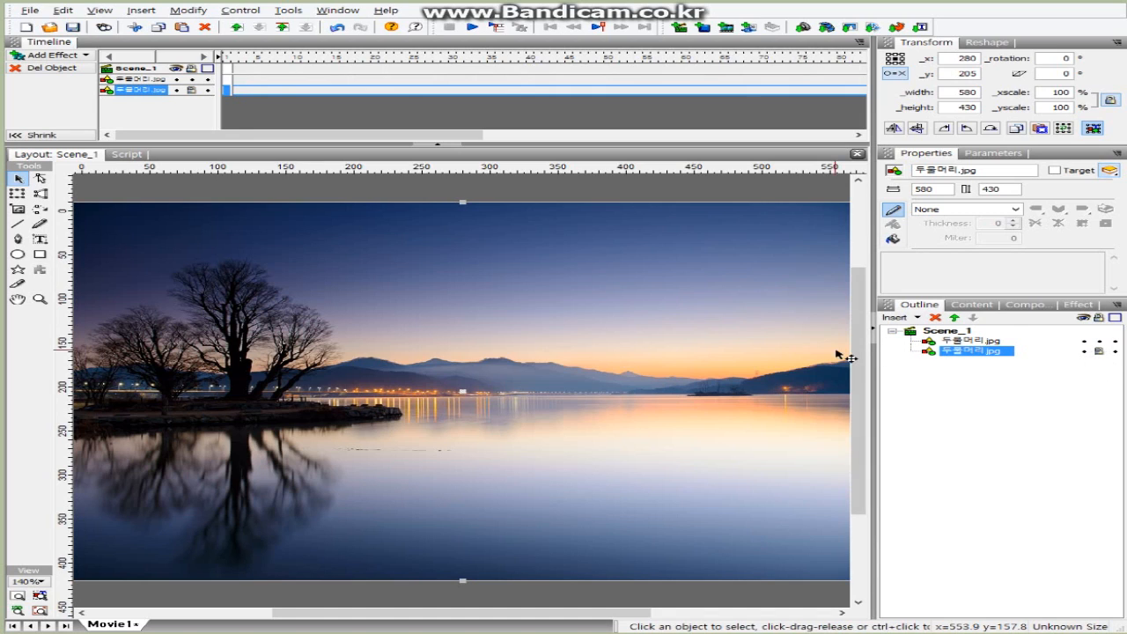
# - Trace the lake's water area with the Pen tool as a closed shape about 569 by 211, following the shoreline and horizon
pyautogui.click(17, 239)
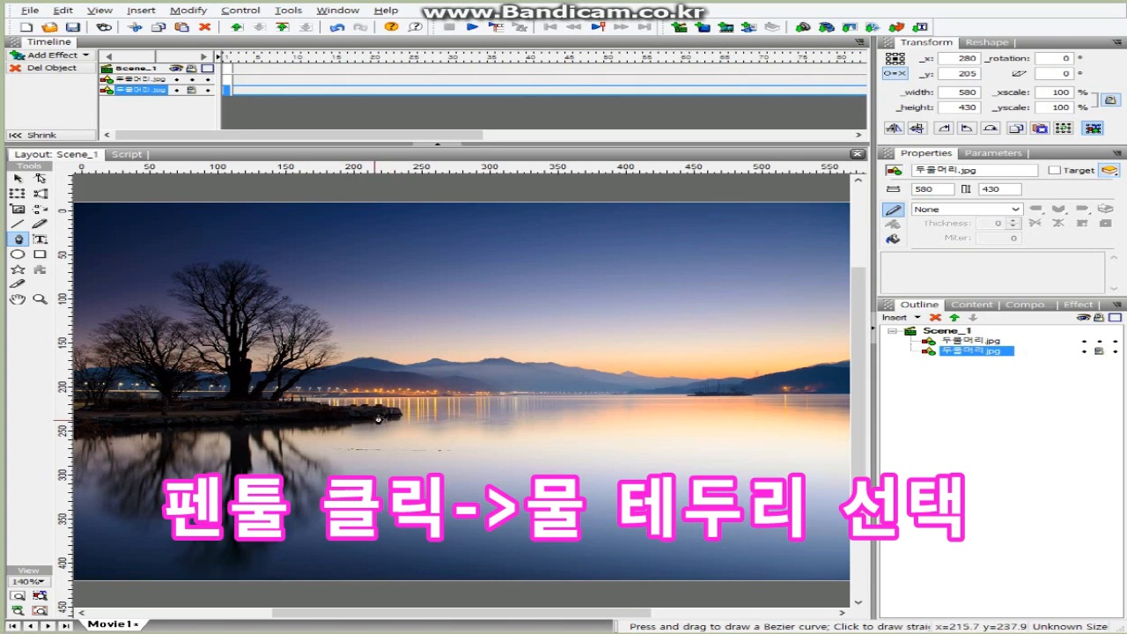
pyautogui.click(395, 421)
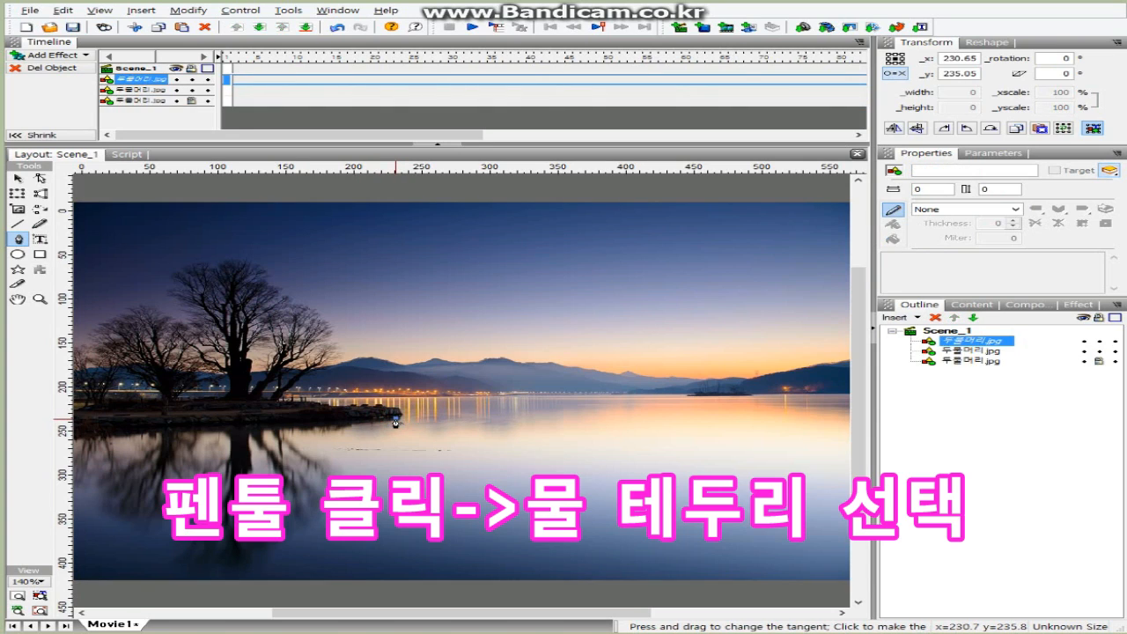
pyautogui.click(315, 422)
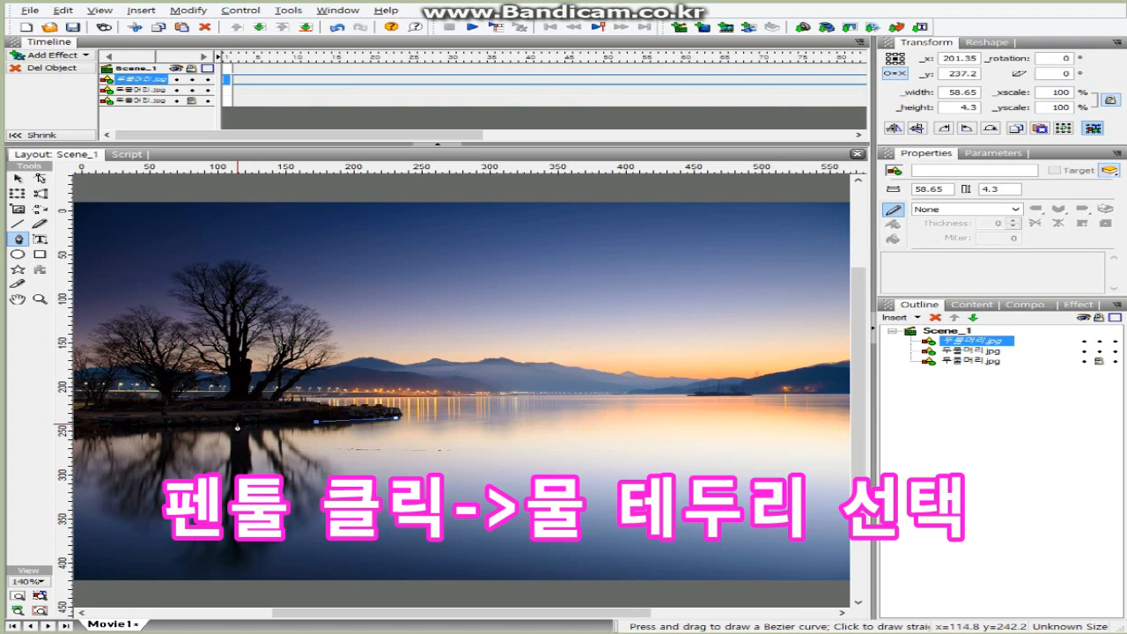
pyautogui.click(236, 424)
pyautogui.click(153, 425)
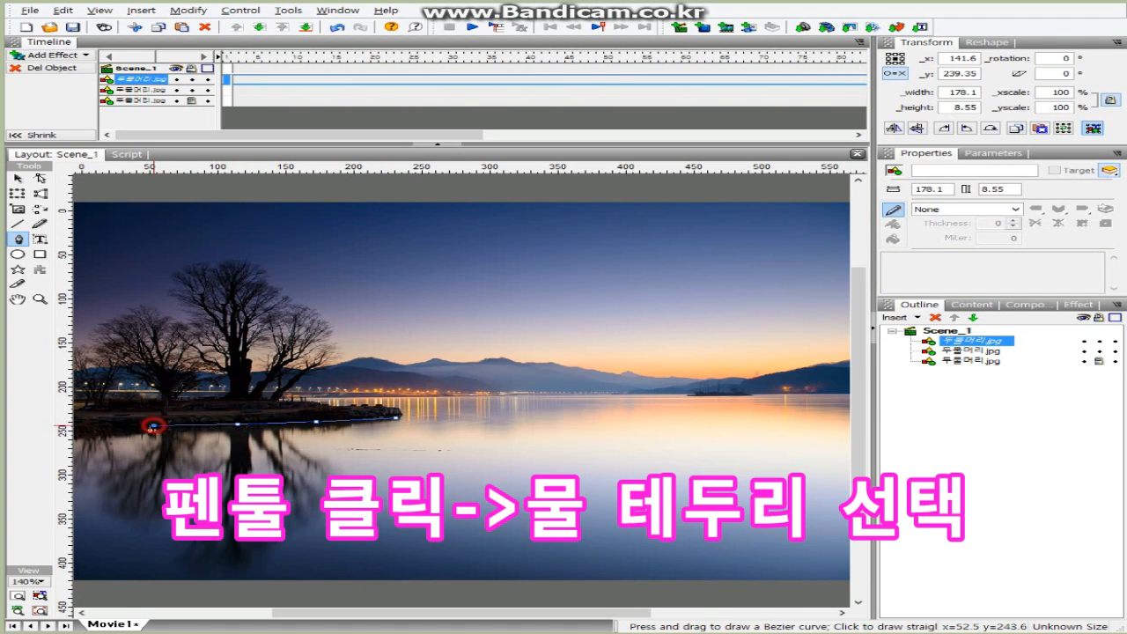
pyautogui.click(76, 427)
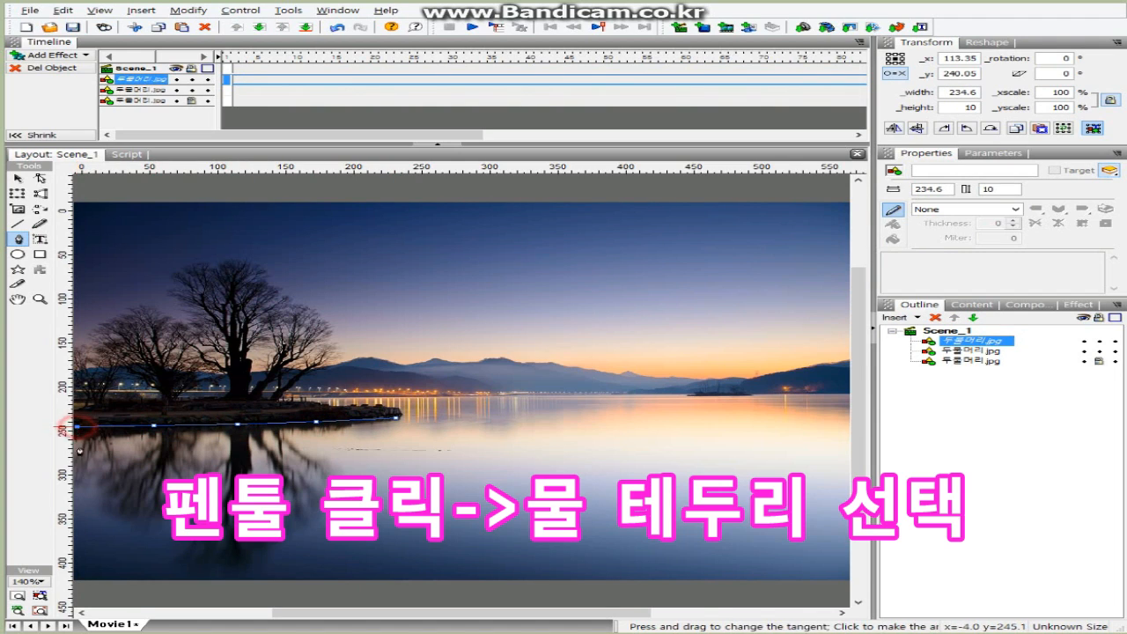
pyautogui.click(75, 577)
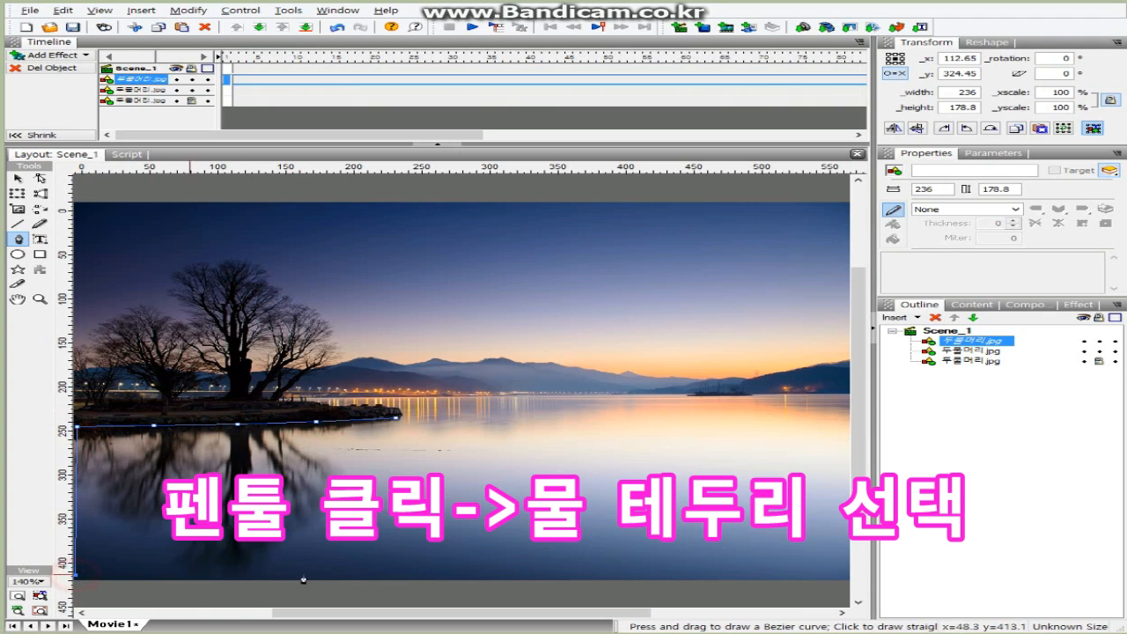
pyautogui.click(847, 577)
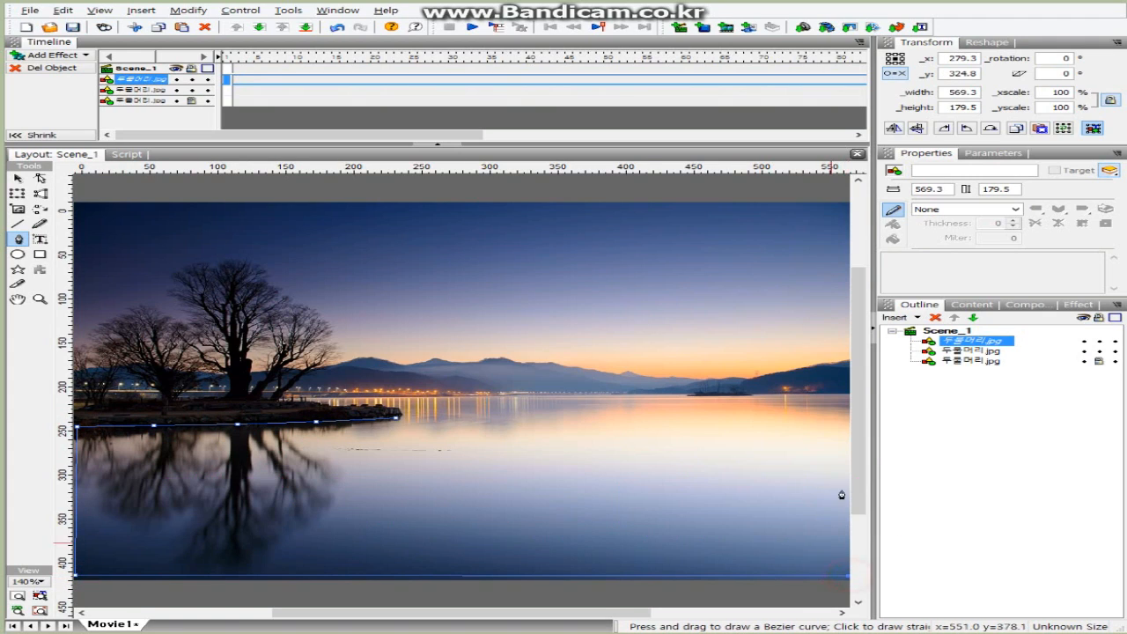
pyautogui.click(845, 394)
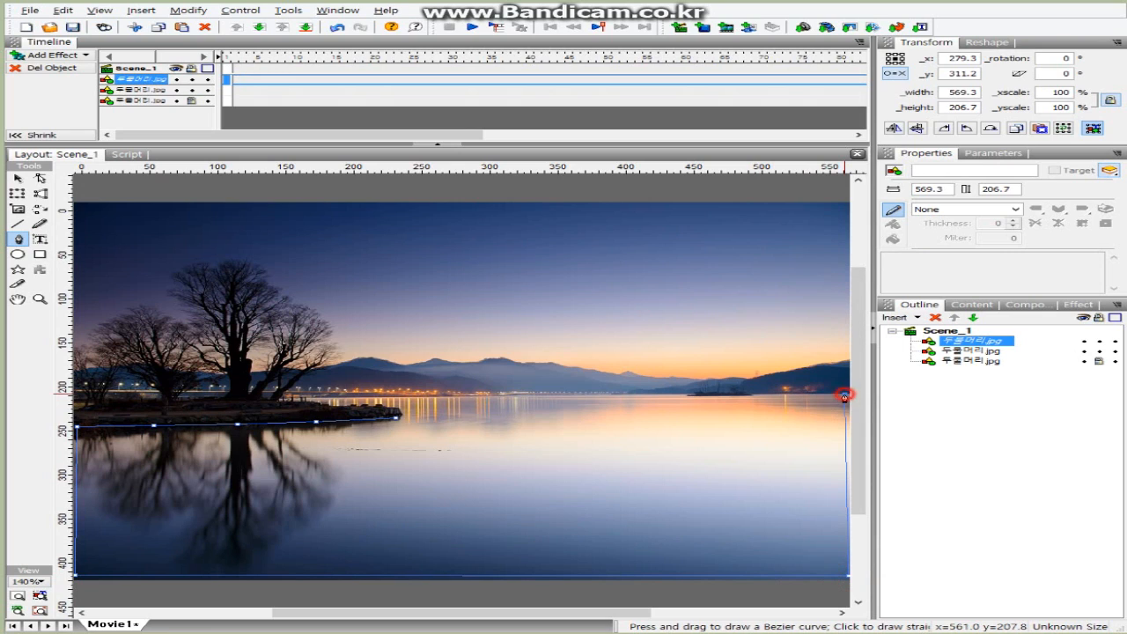
pyautogui.moveTo(705, 398); pyautogui.dragTo(648, 399)
pyautogui.click(598, 395)
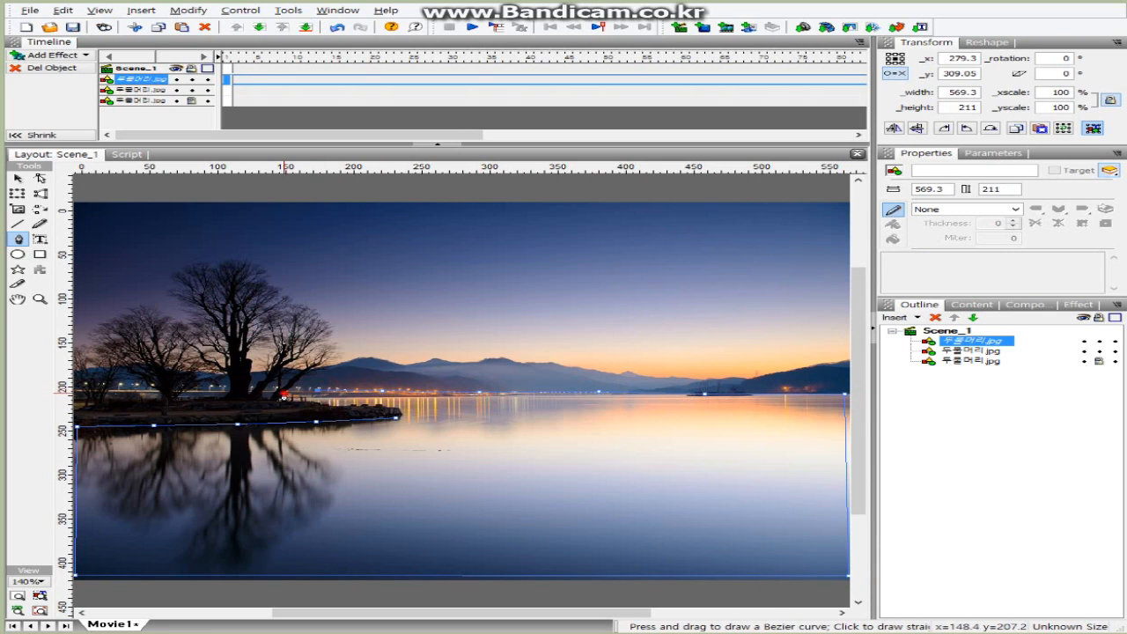
pyautogui.click(288, 396)
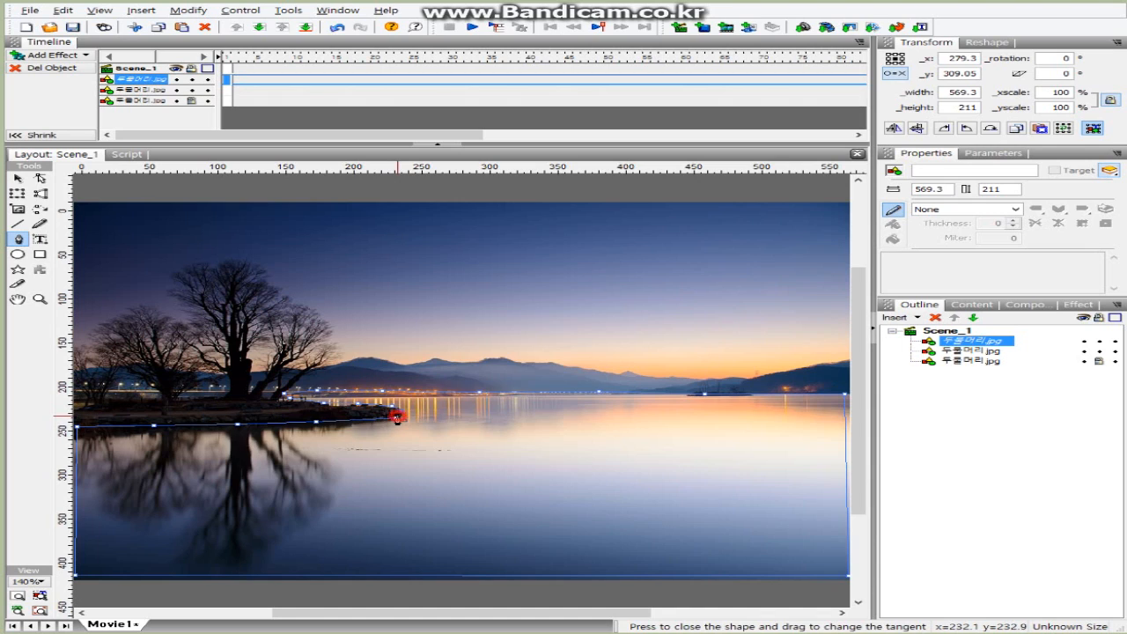
pyautogui.click(397, 416)
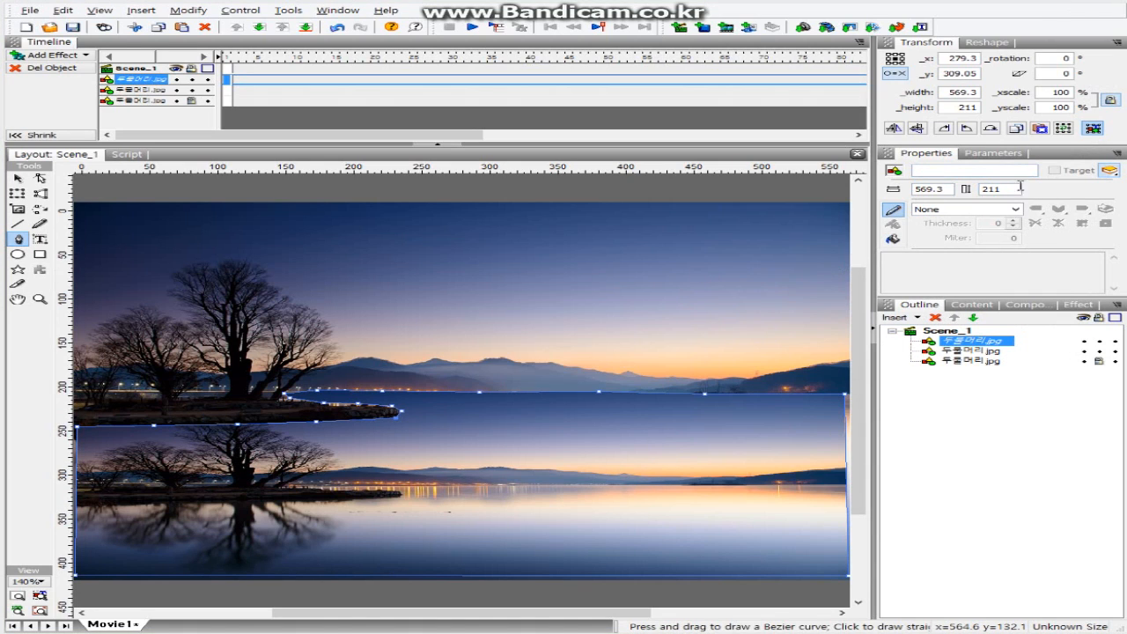
# - Change the traced water shape's fill type from image to Solid and leave the Pen tool
pyautogui.click(894, 239)
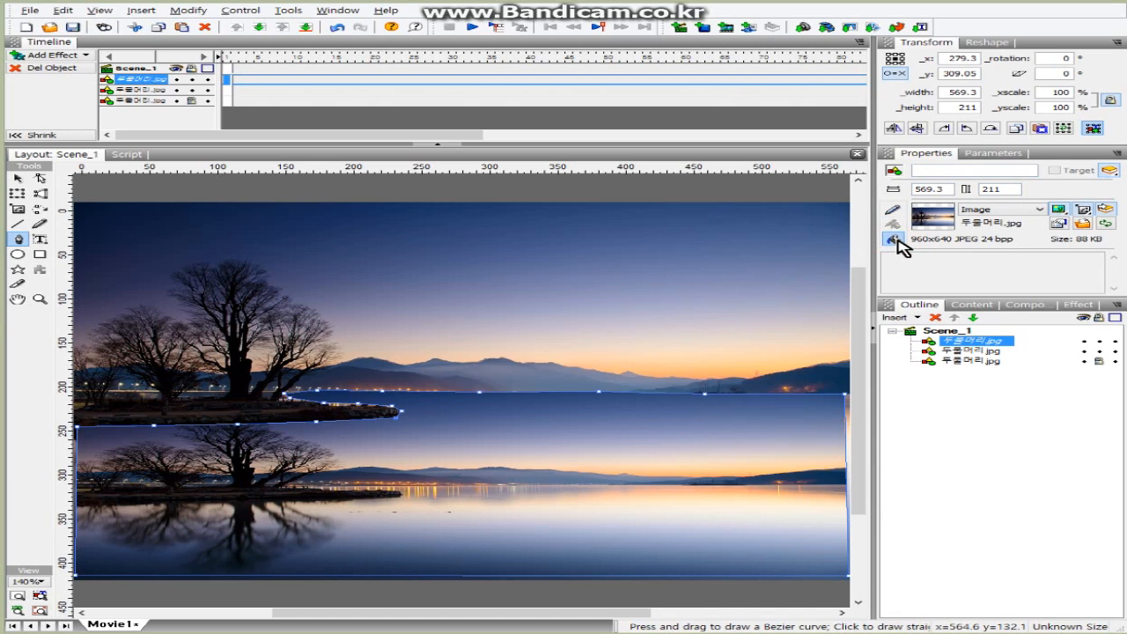
pyautogui.click(991, 214)
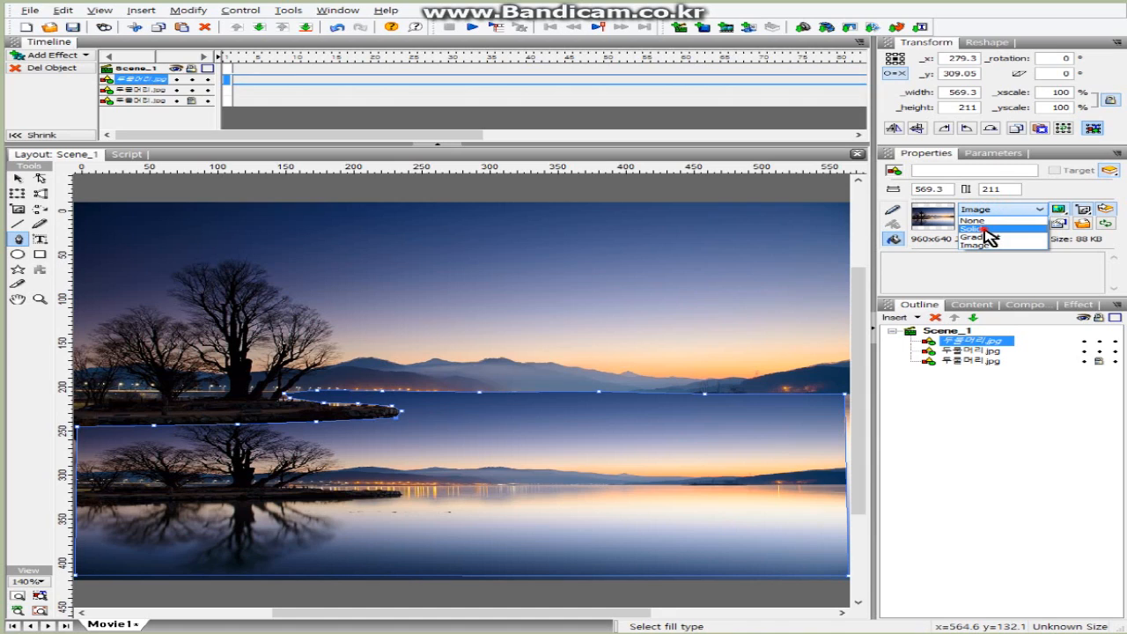
pyautogui.click(987, 231)
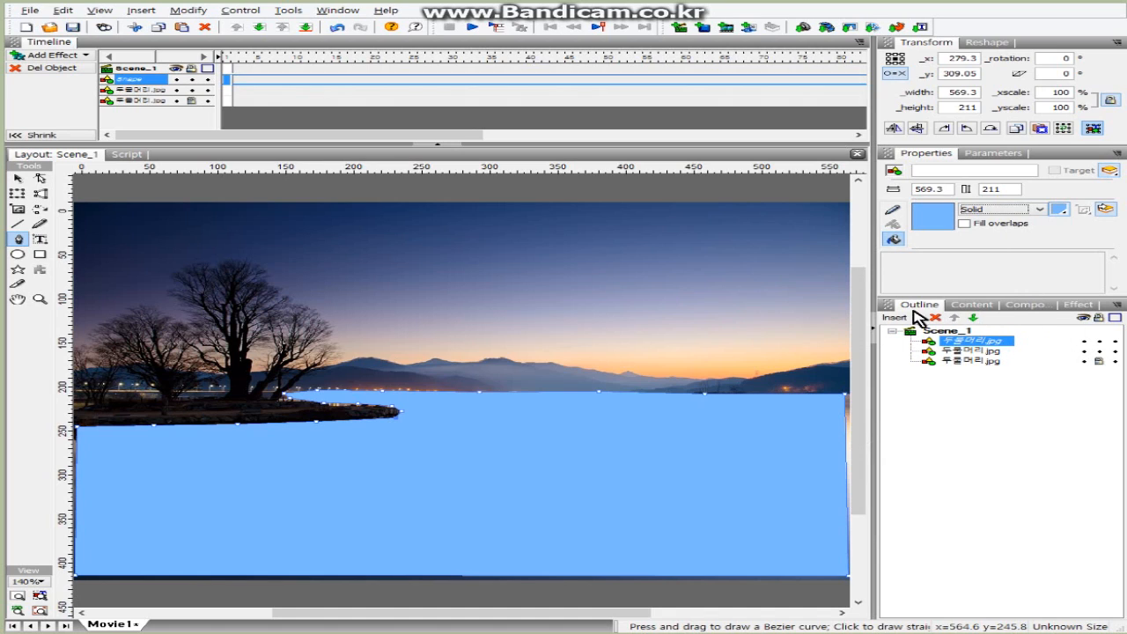
pyautogui.click(18, 178)
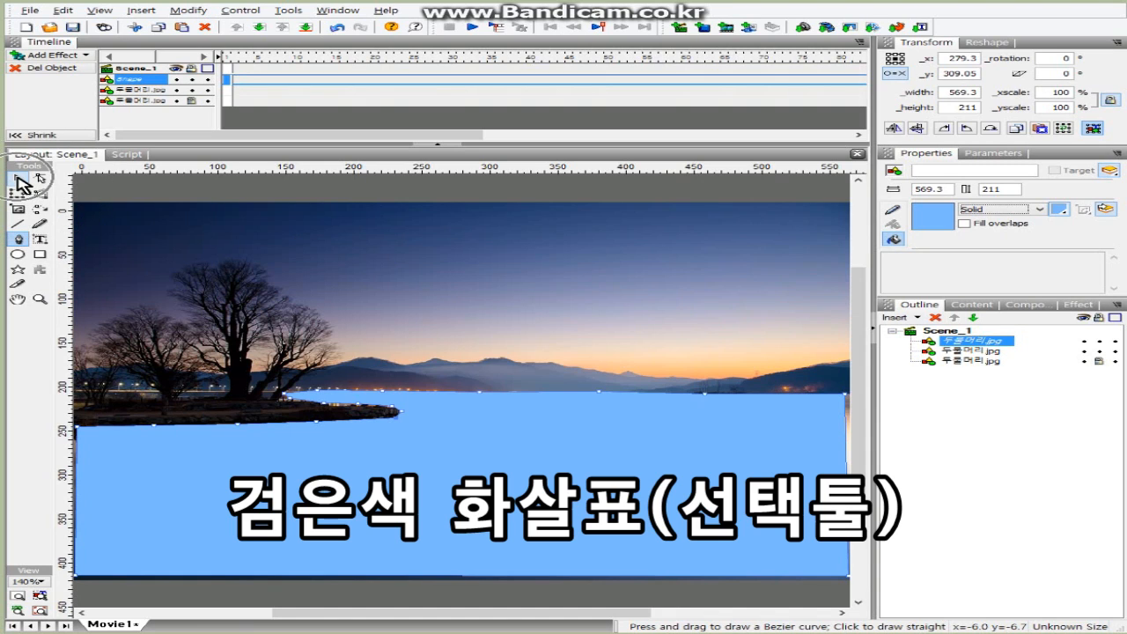
# - Move the traced water shape below the unlocked 두물머리.jpg copy in the object order
pyautogui.click(19, 180)
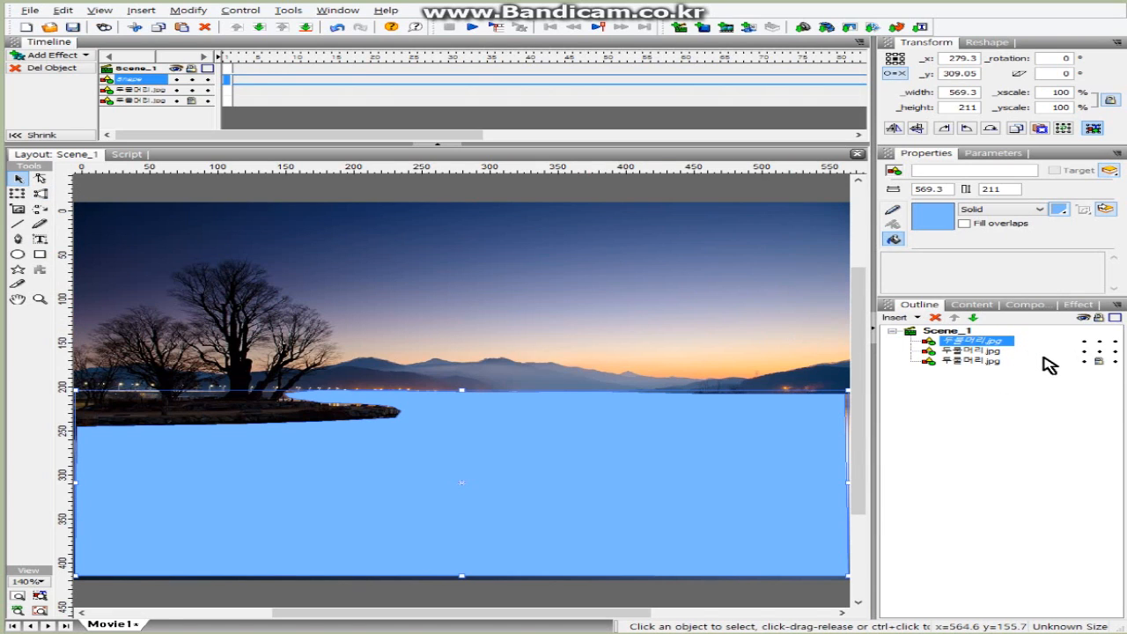
pyautogui.click(974, 343)
pyautogui.click(972, 343)
pyautogui.click(972, 342)
pyautogui.moveTo(967, 342); pyautogui.dragTo(970, 350)
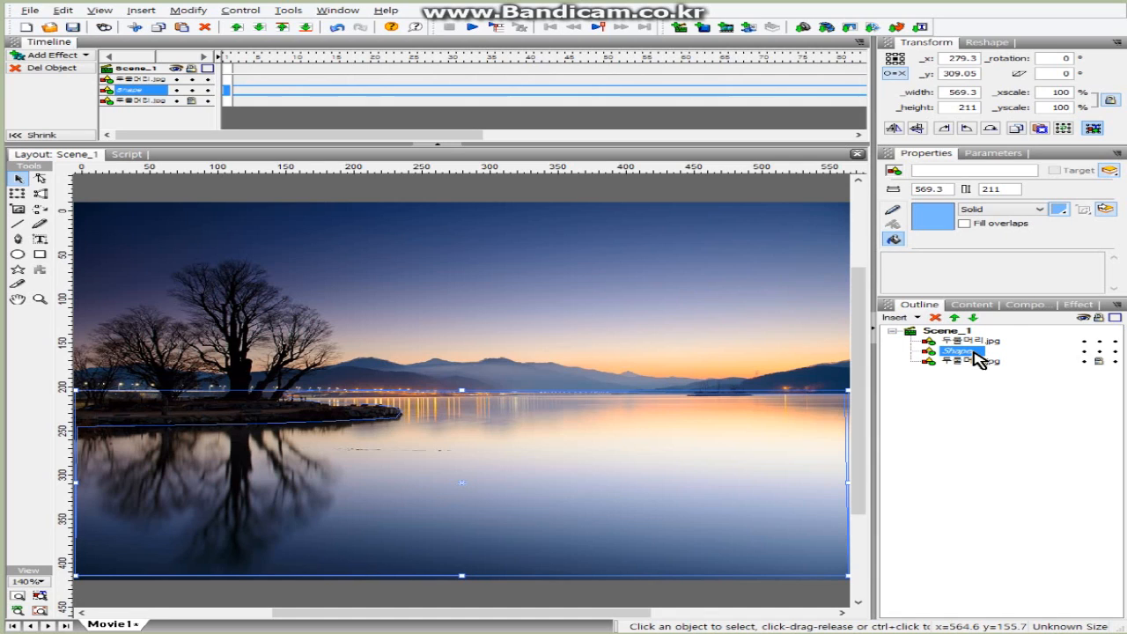
# - Group the unlocked 두물머리.jpg copy and the traced water shape as a movie clip
pyautogui.keyDown('ctrl'); pyautogui.click(960, 343); pyautogui.keyUp('ctrl')
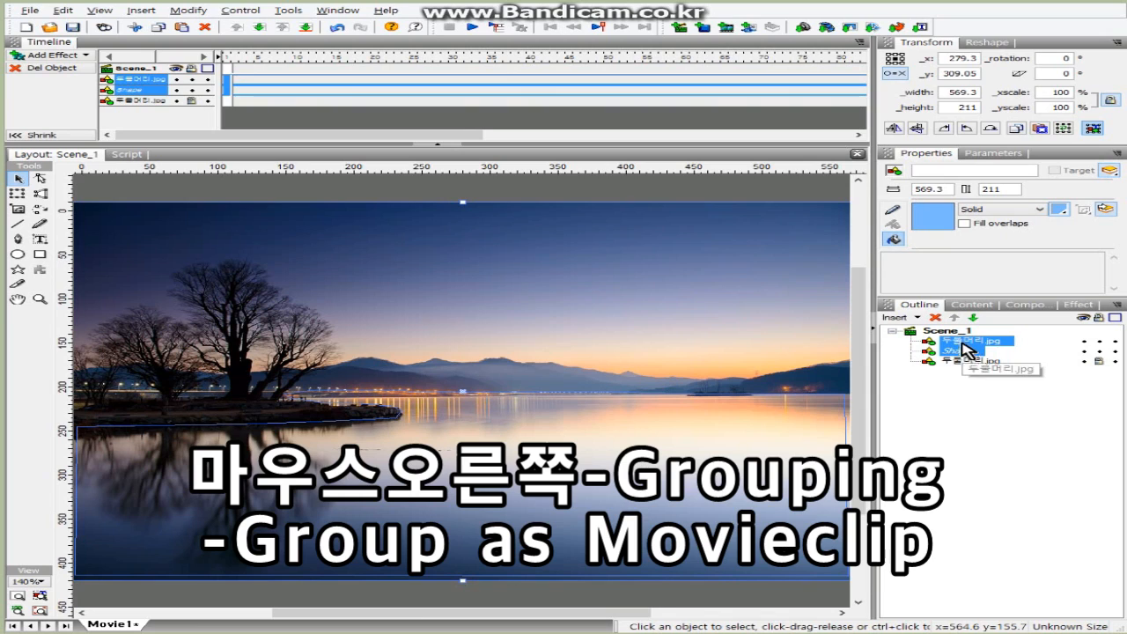
pyautogui.rightClick(972, 346)
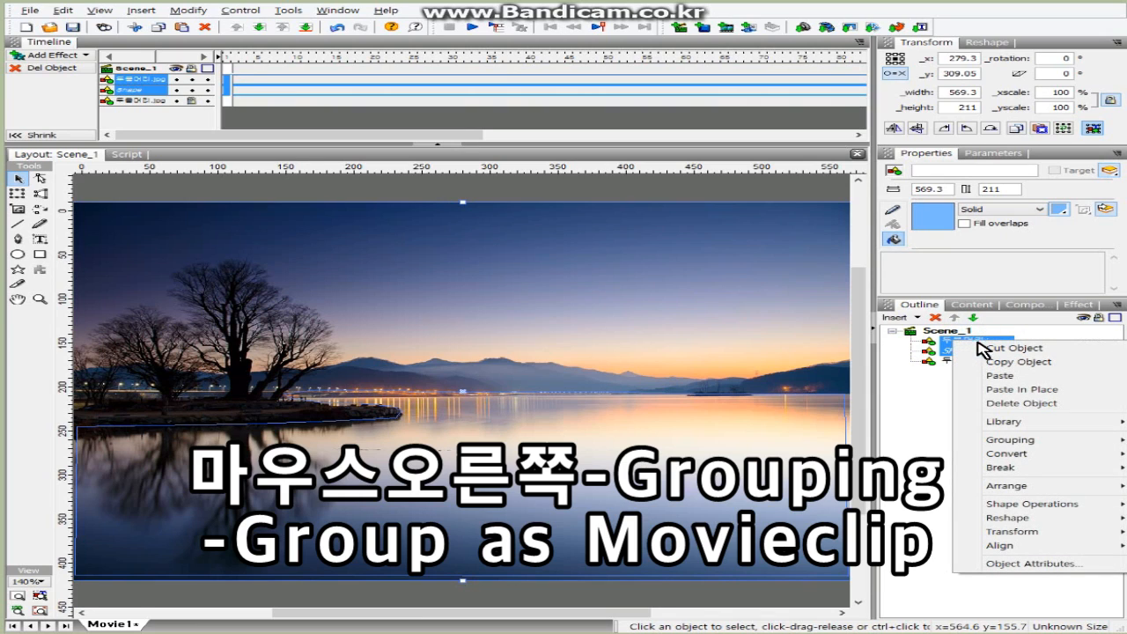
pyautogui.moveTo(1003, 445)
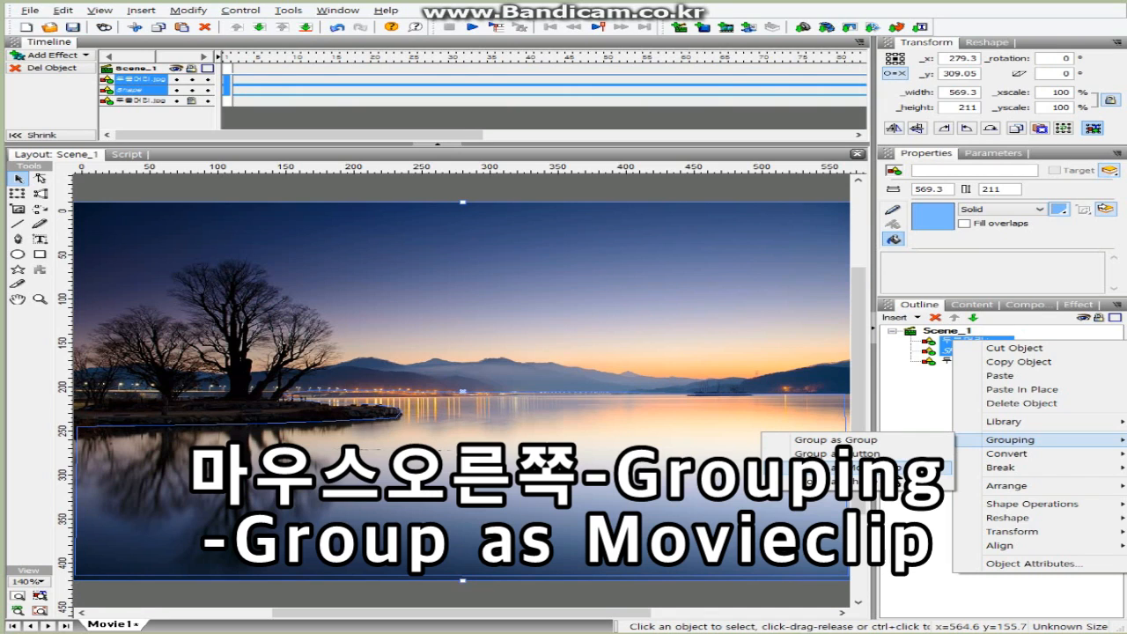
pyautogui.click(916, 467)
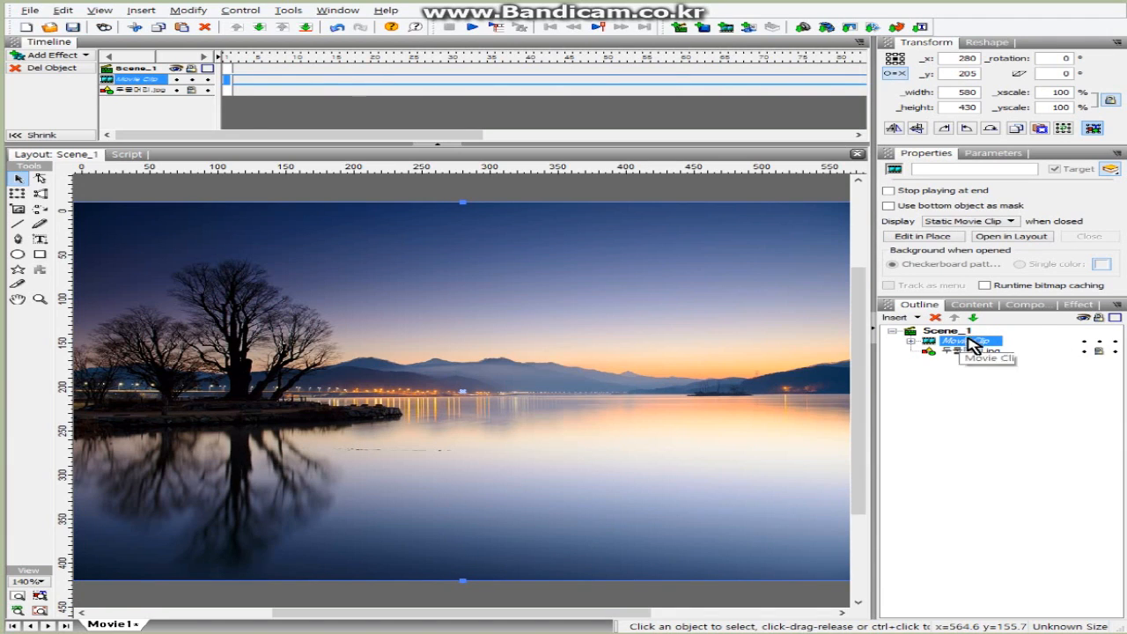
# - Set the movie clip to use its bottom object as a mask
pyautogui.doubleClick(912, 342)
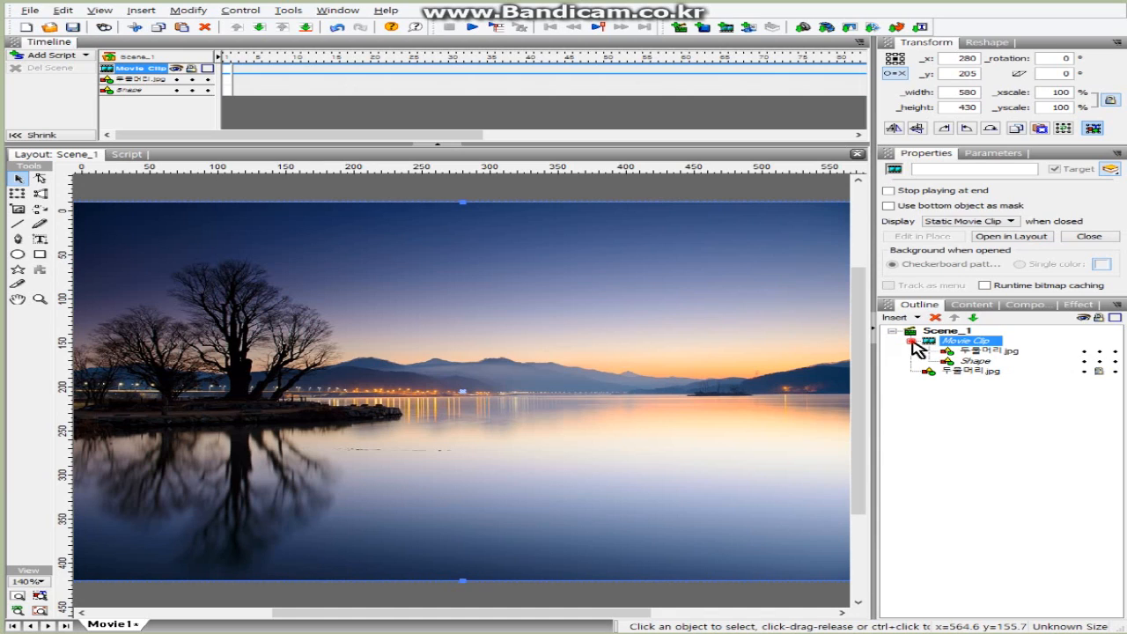
pyautogui.click(911, 341)
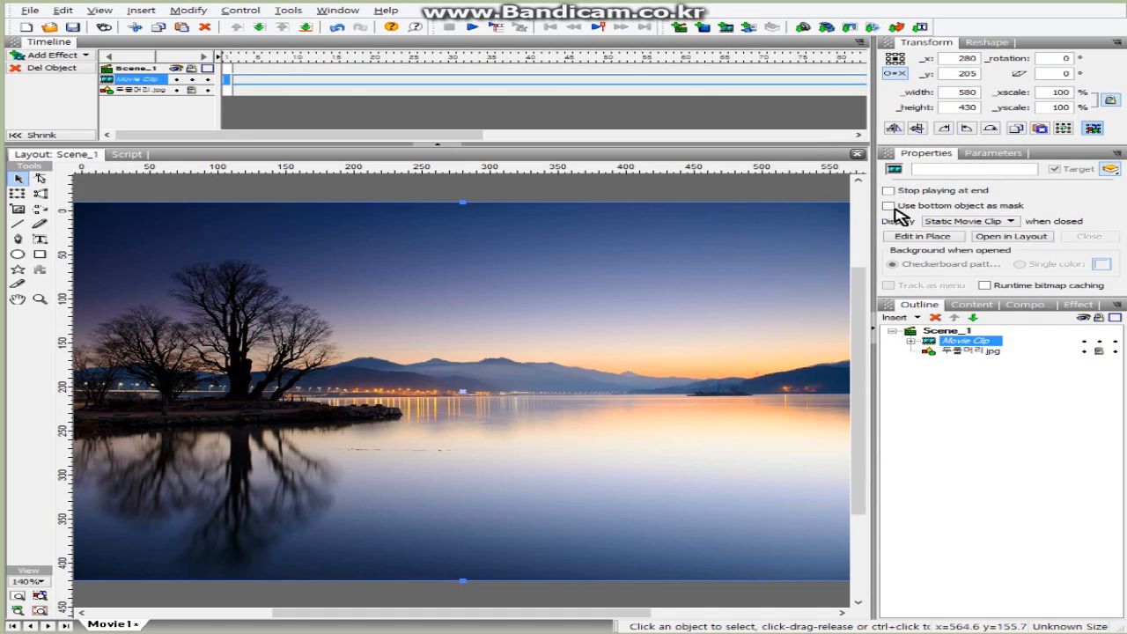
pyautogui.click(889, 206)
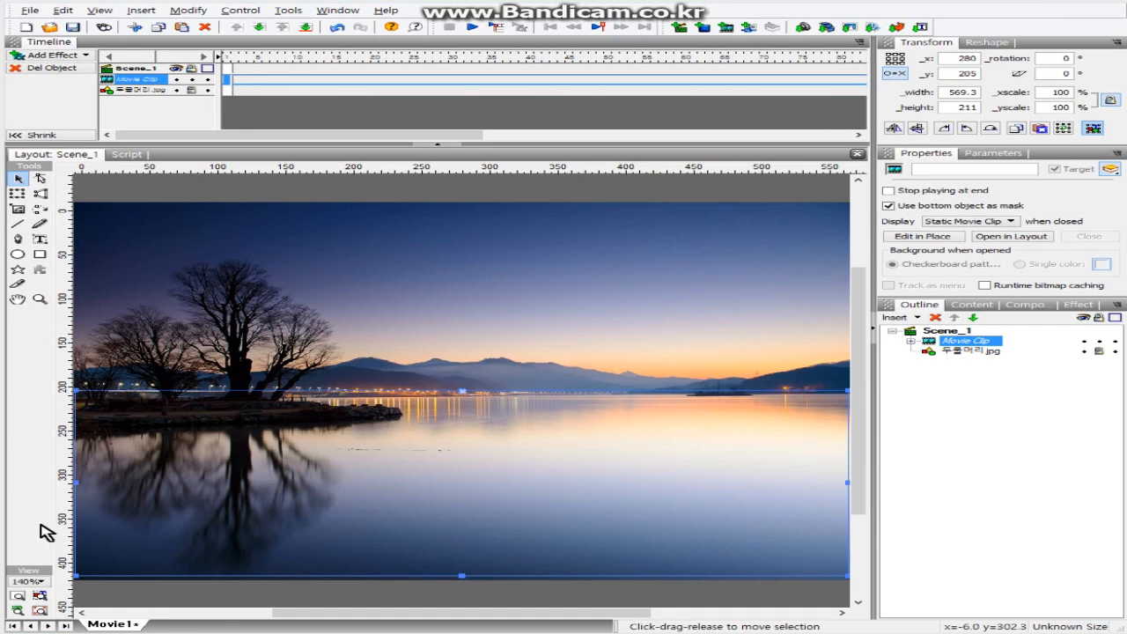
# - Draw a solid blue rectangle about 719 by 556 that covers the whole photo and extends past its edges
pyautogui.press('ctrl')
pyautogui.press('ctrl')
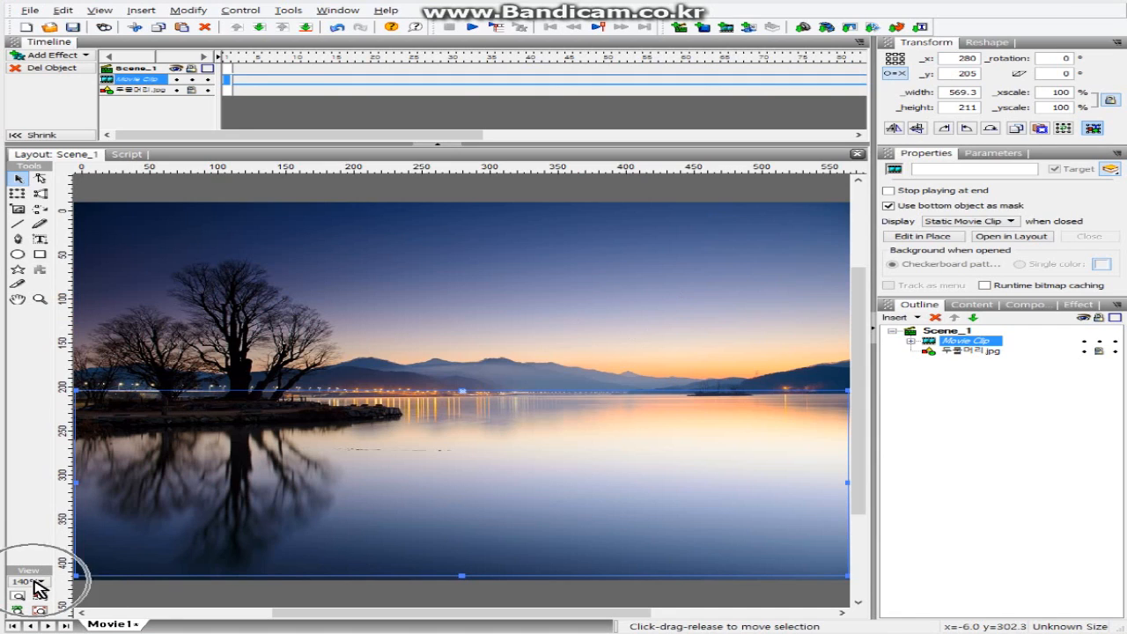
pyautogui.press('ctrl')
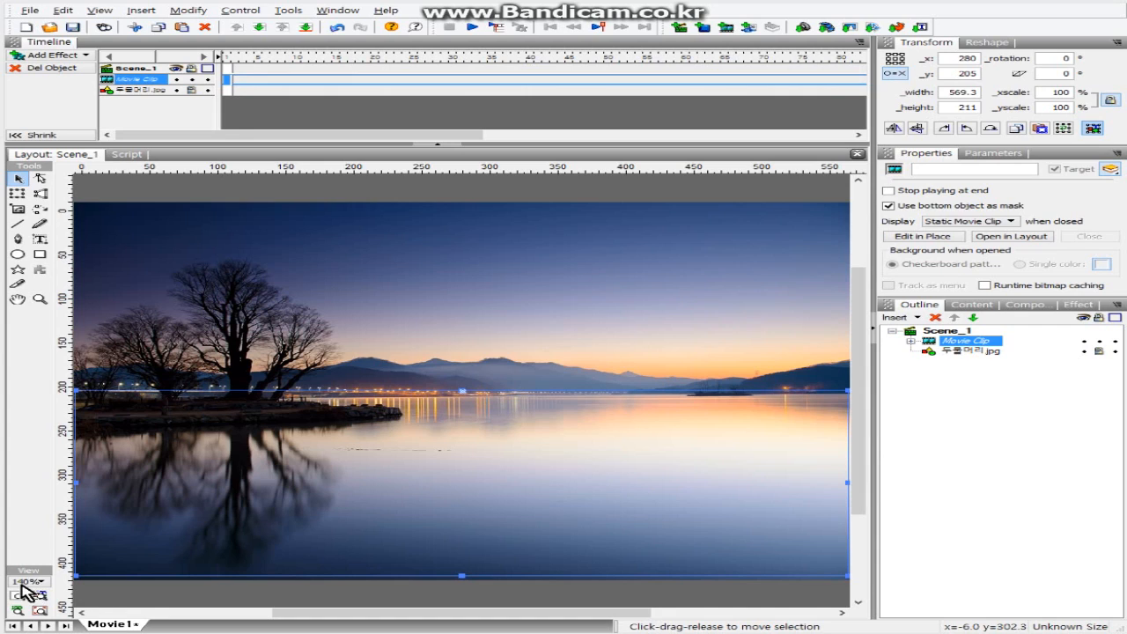
pyautogui.click(31, 582)
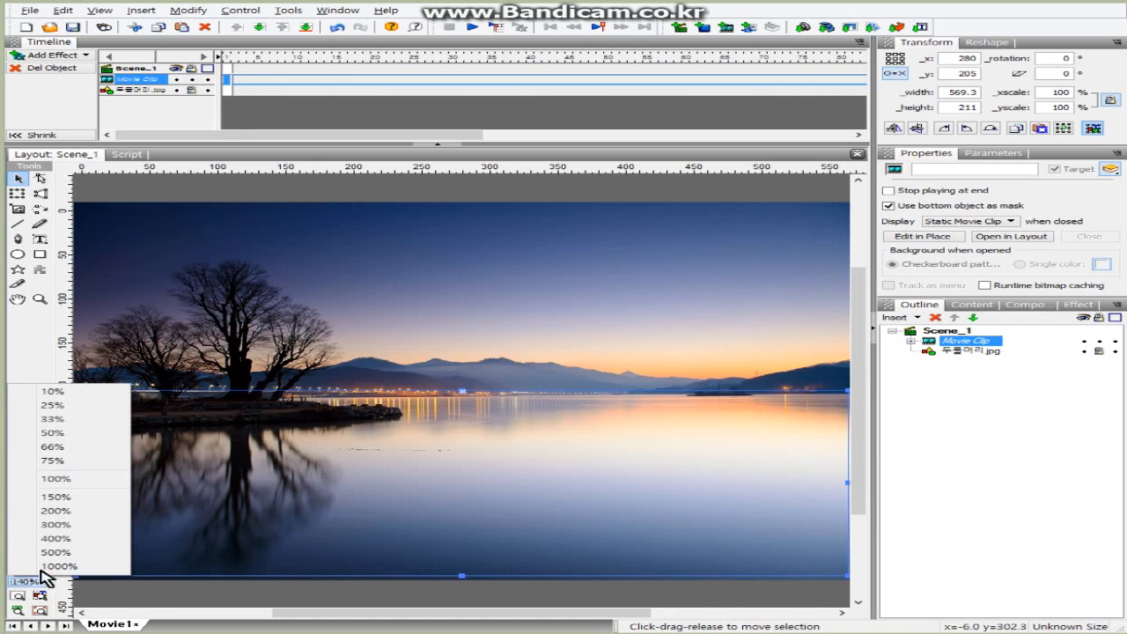
pyautogui.click(53, 460)
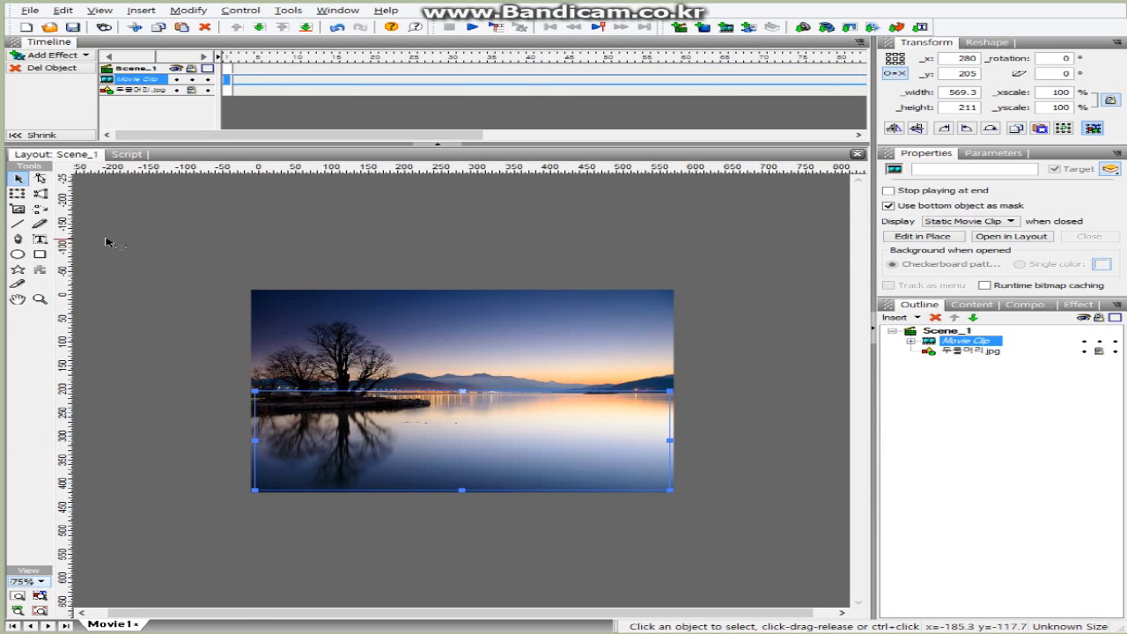
pyautogui.click(41, 256)
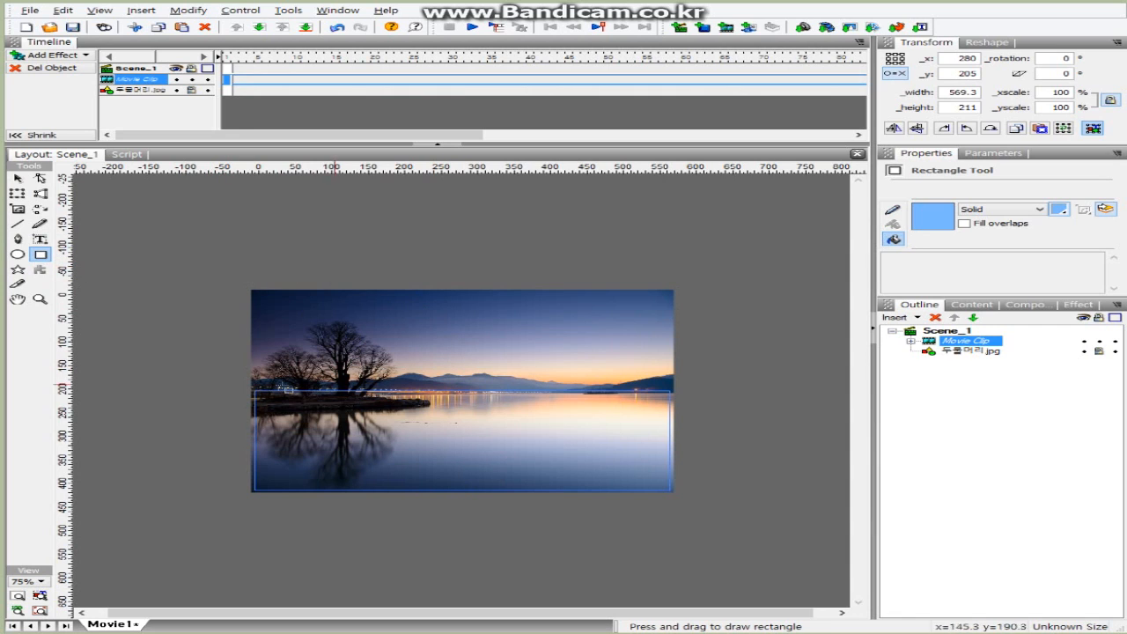
pyautogui.moveTo(210, 265); pyautogui.dragTo(734, 528)
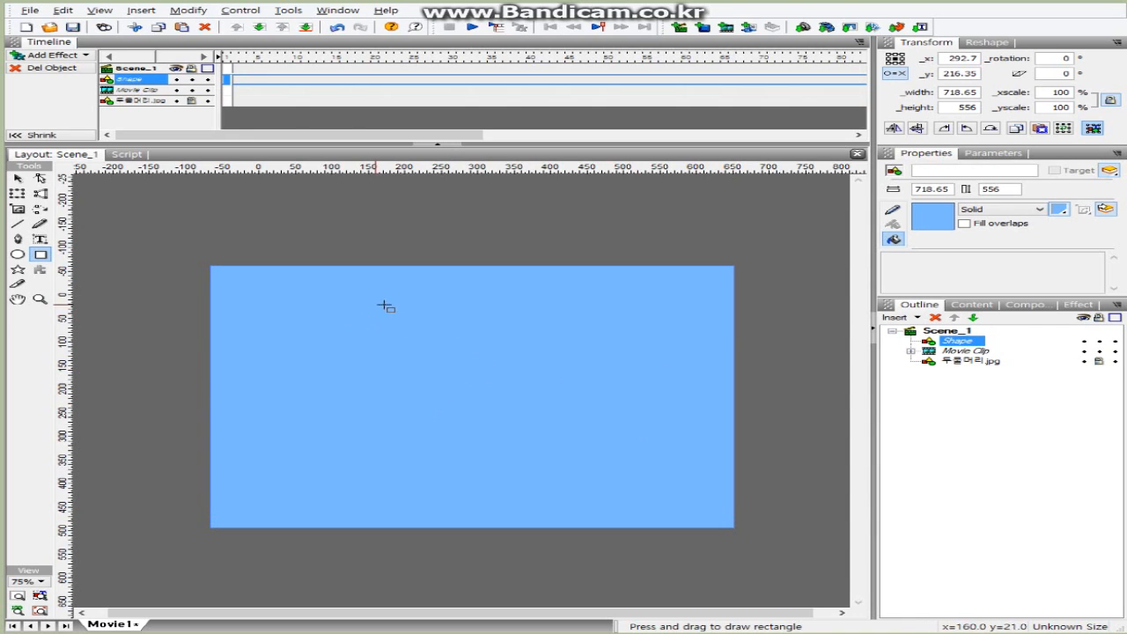
# - Break the blue rectangle into pieces as a regular grid with 0 columns and 30 rows, cascading left to right, top to bottom
pyautogui.rightClick(458, 345)
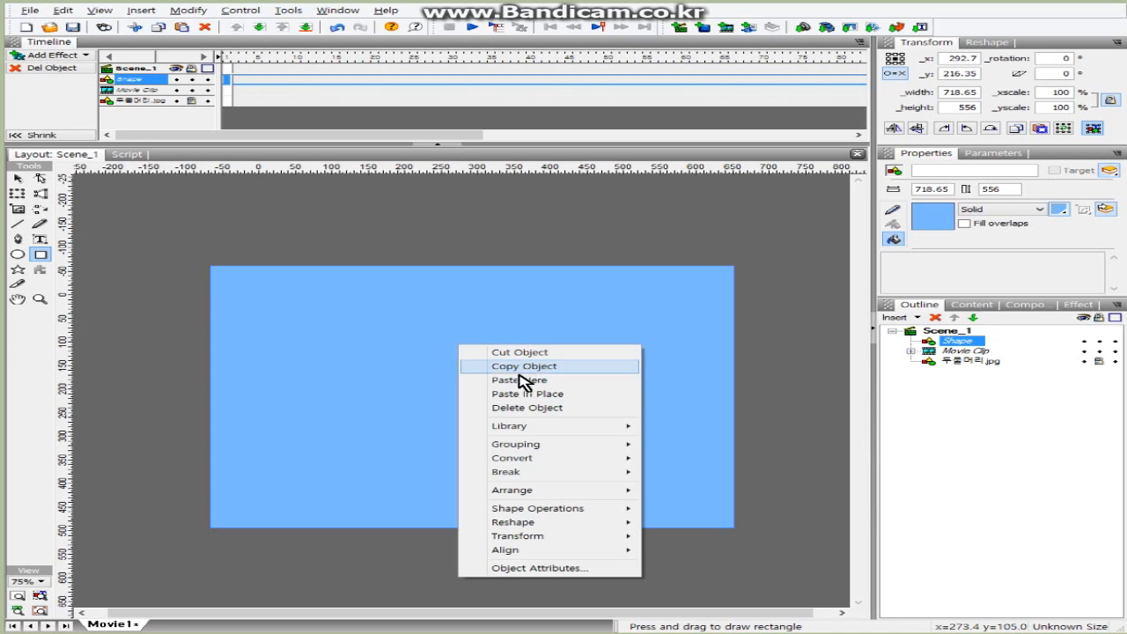
pyautogui.moveTo(521, 478)
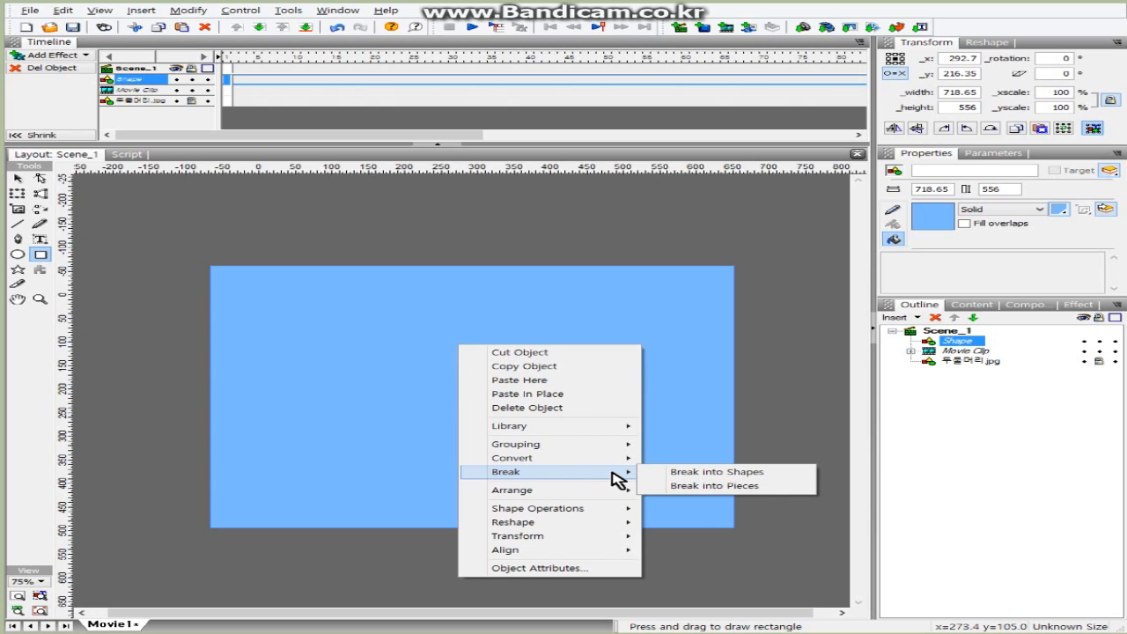
pyautogui.click(717, 486)
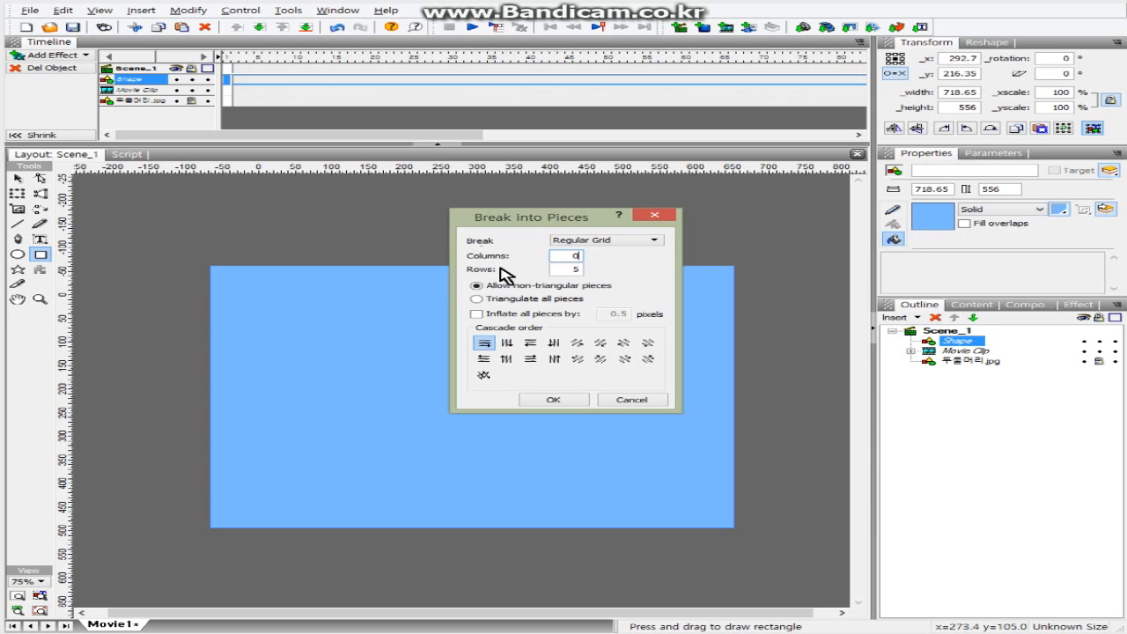
pyautogui.click(569, 269)
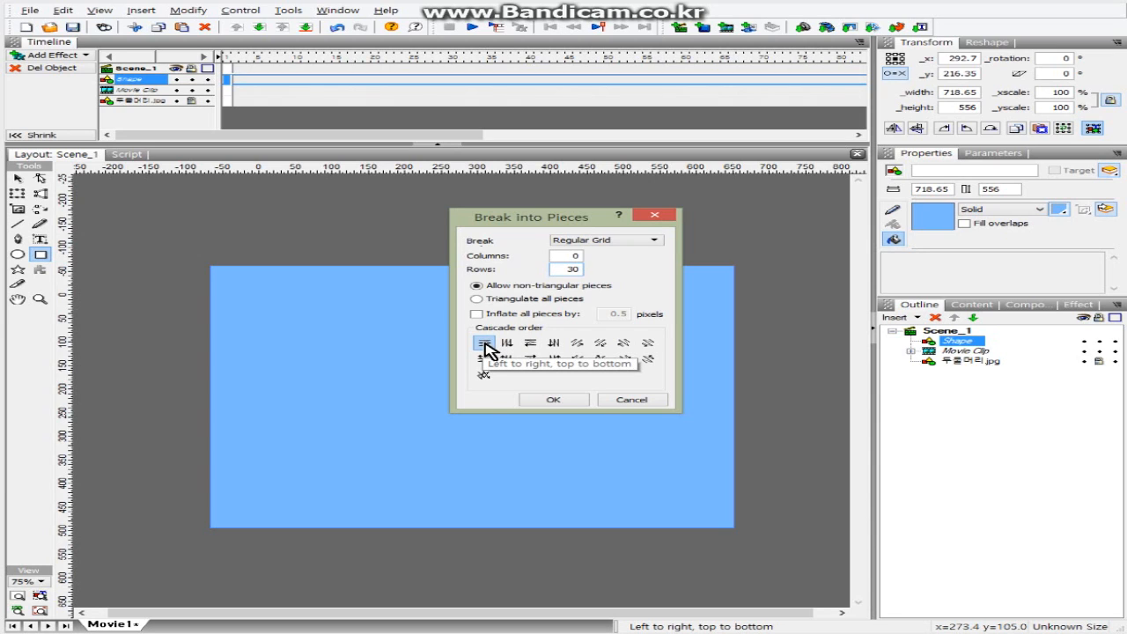
pyautogui.click(484, 347)
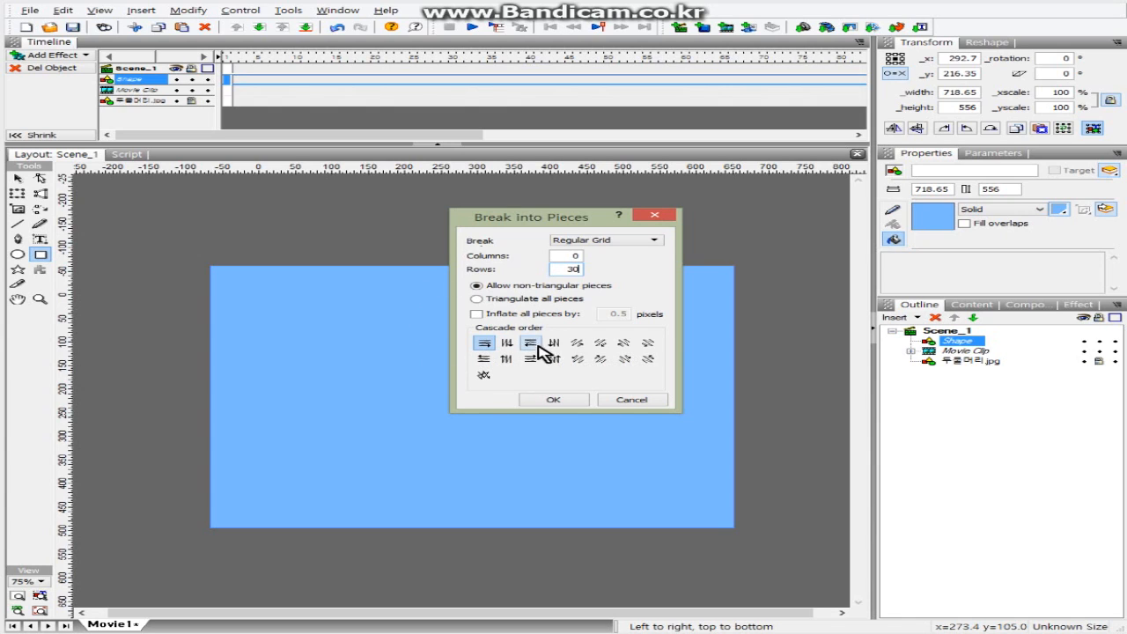
pyautogui.click(579, 349)
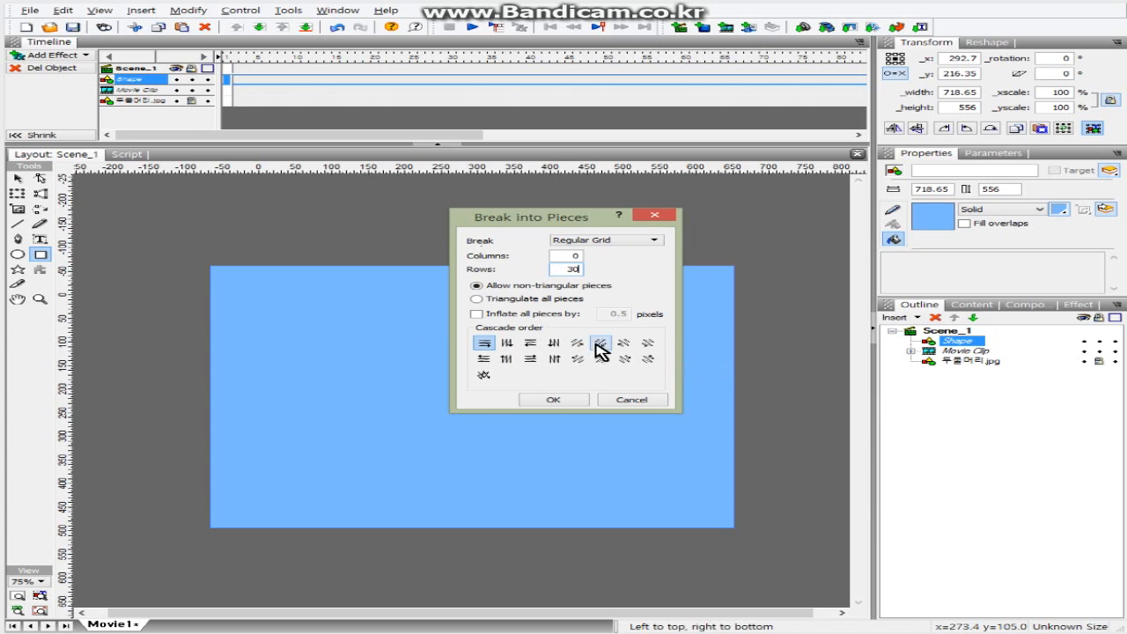
pyautogui.click(606, 351)
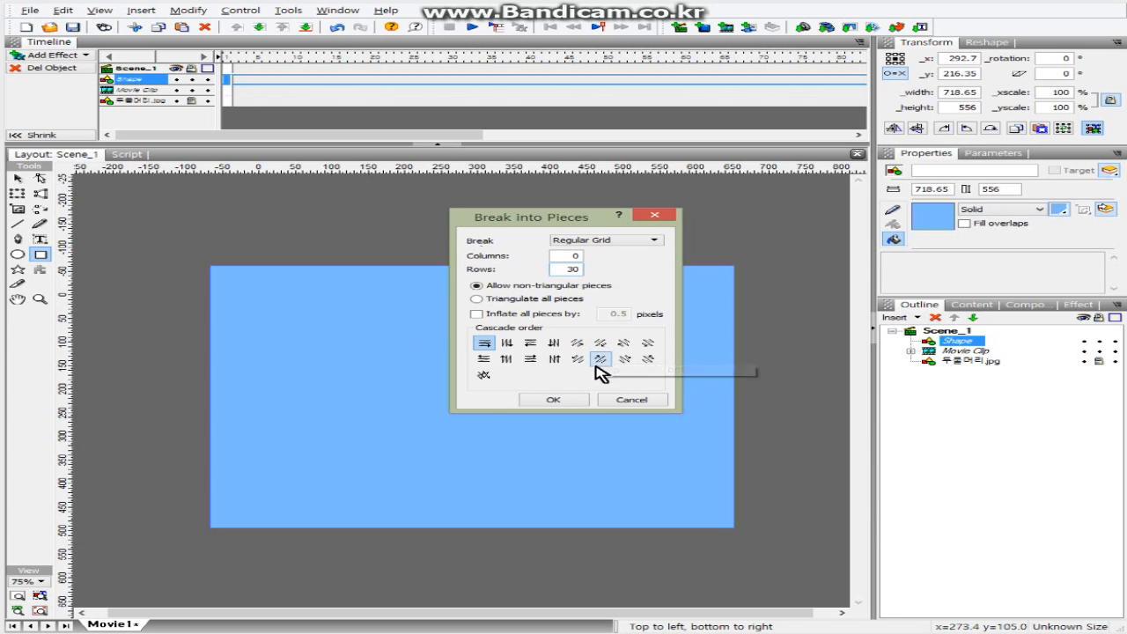
pyautogui.click(483, 376)
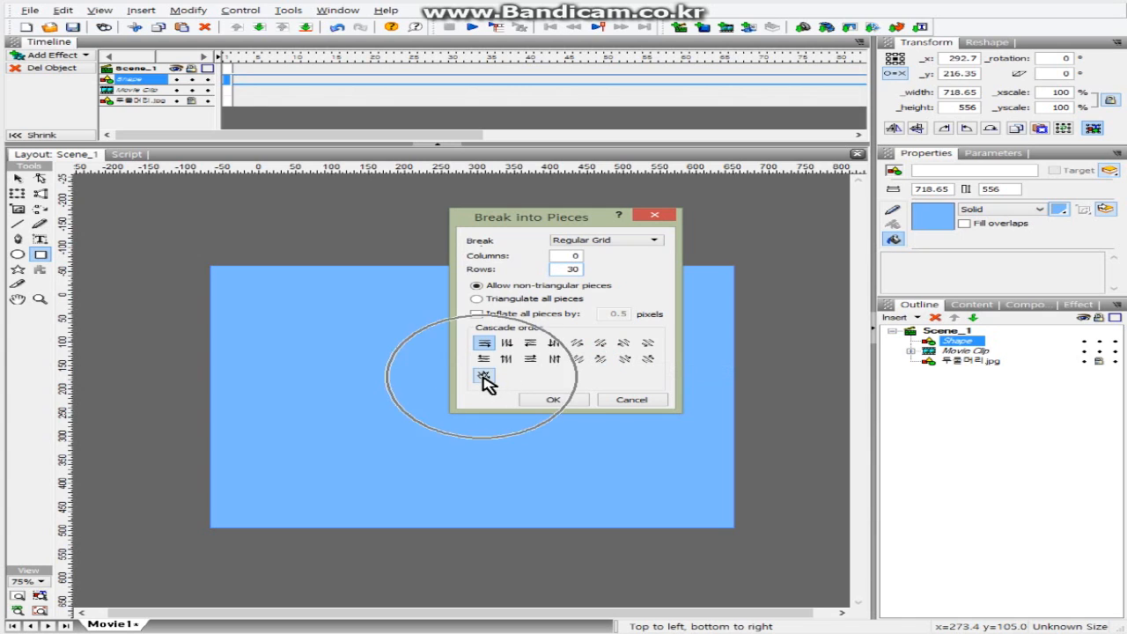
pyautogui.click(488, 379)
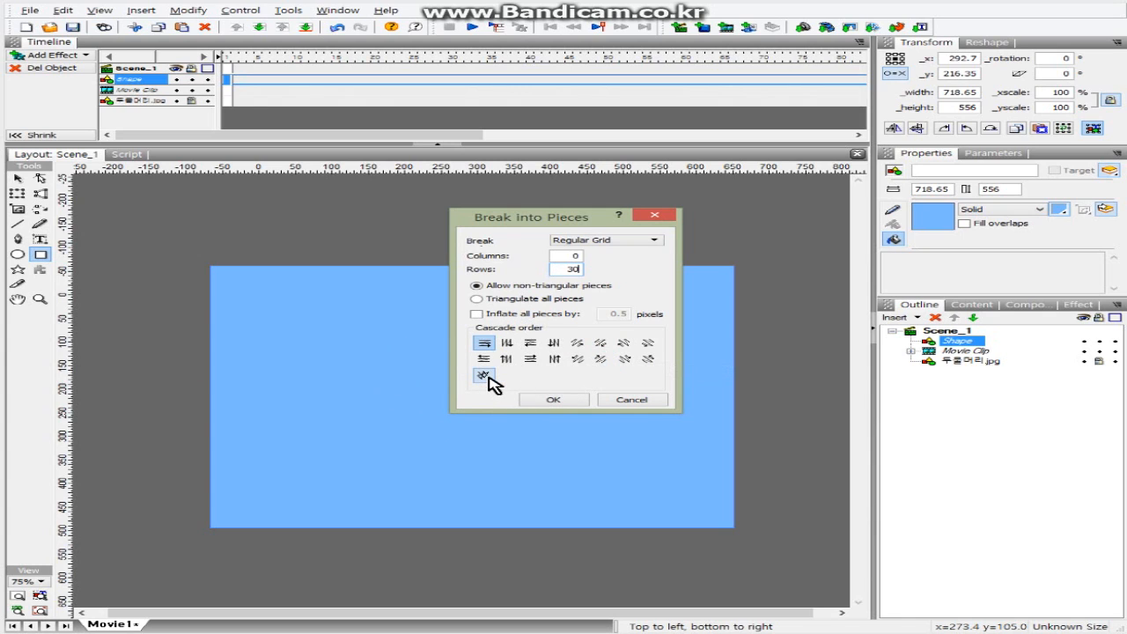
pyautogui.click(486, 377)
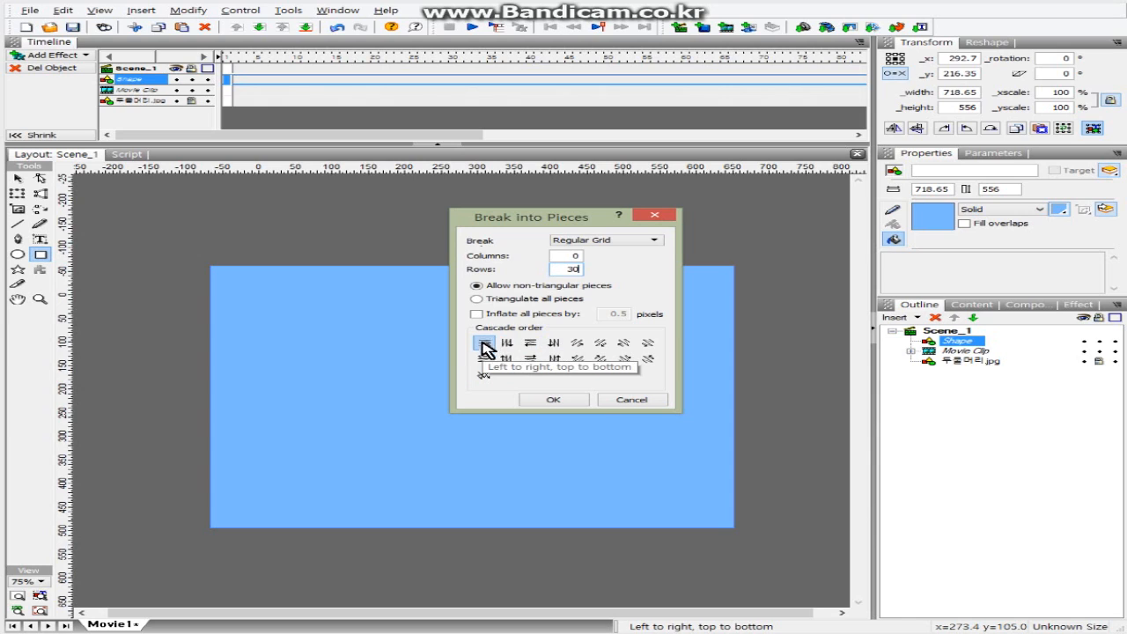
pyautogui.click(552, 401)
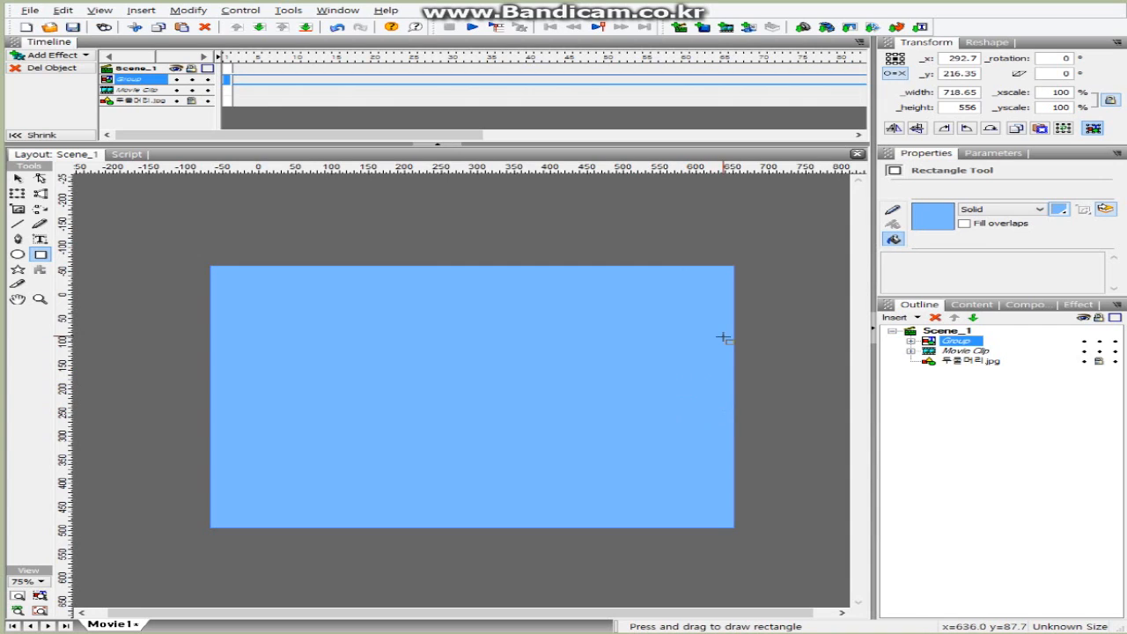
# - Delete every second strip from the broken-up rectangle's group, starting with the first one listed
pyautogui.click(911, 341)
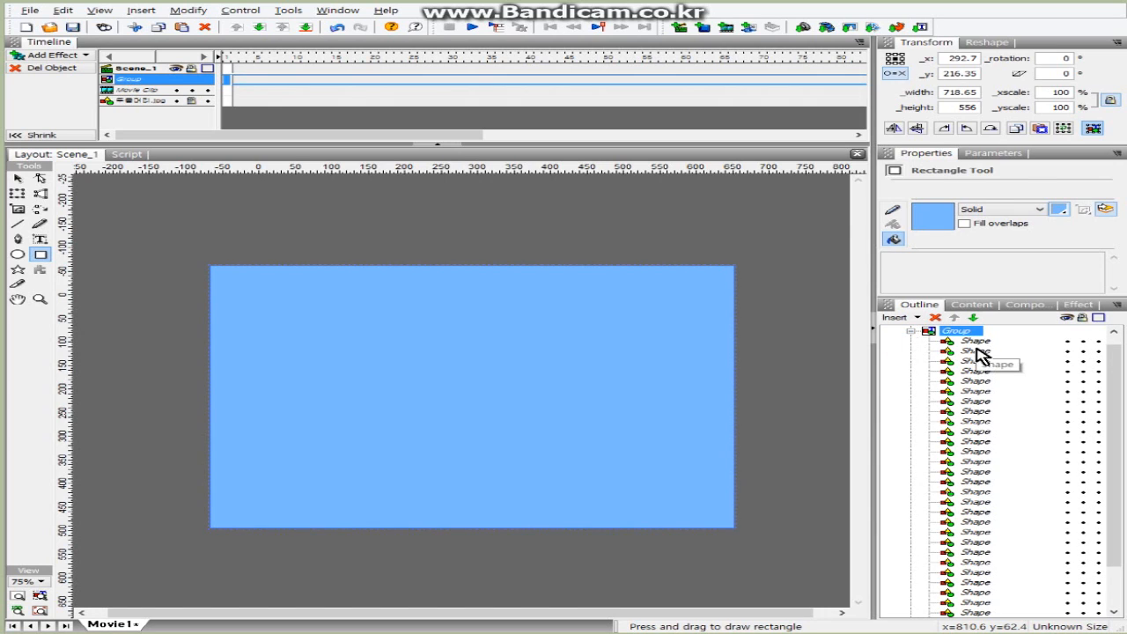
pyautogui.scroll(-1, 988, 390)
pyautogui.scroll(2, 989, 395)
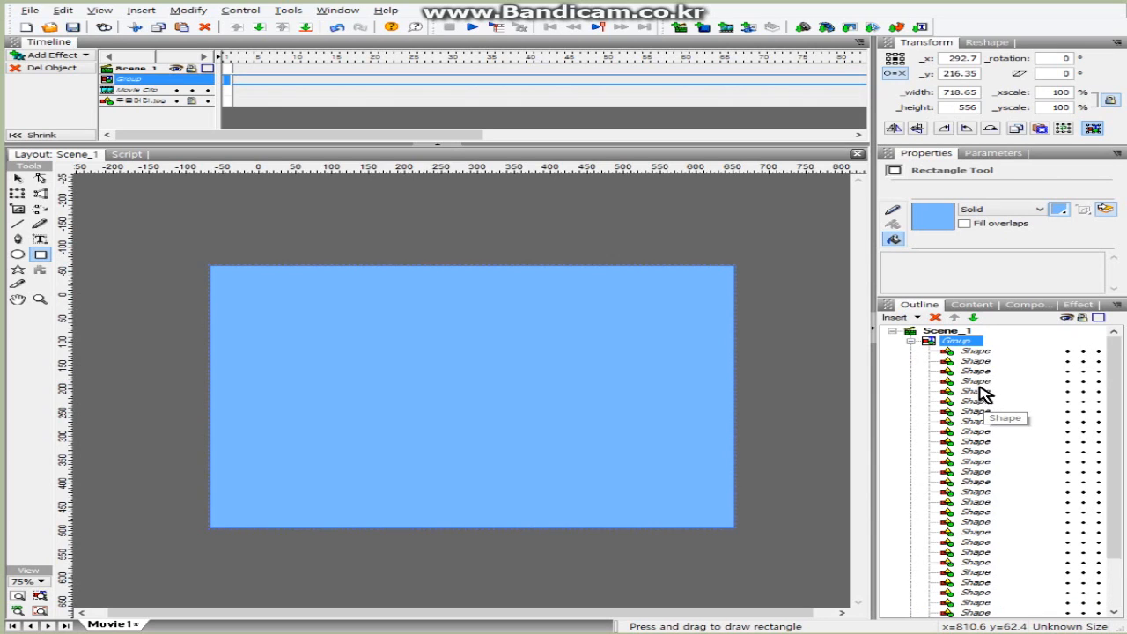
pyautogui.click(977, 352)
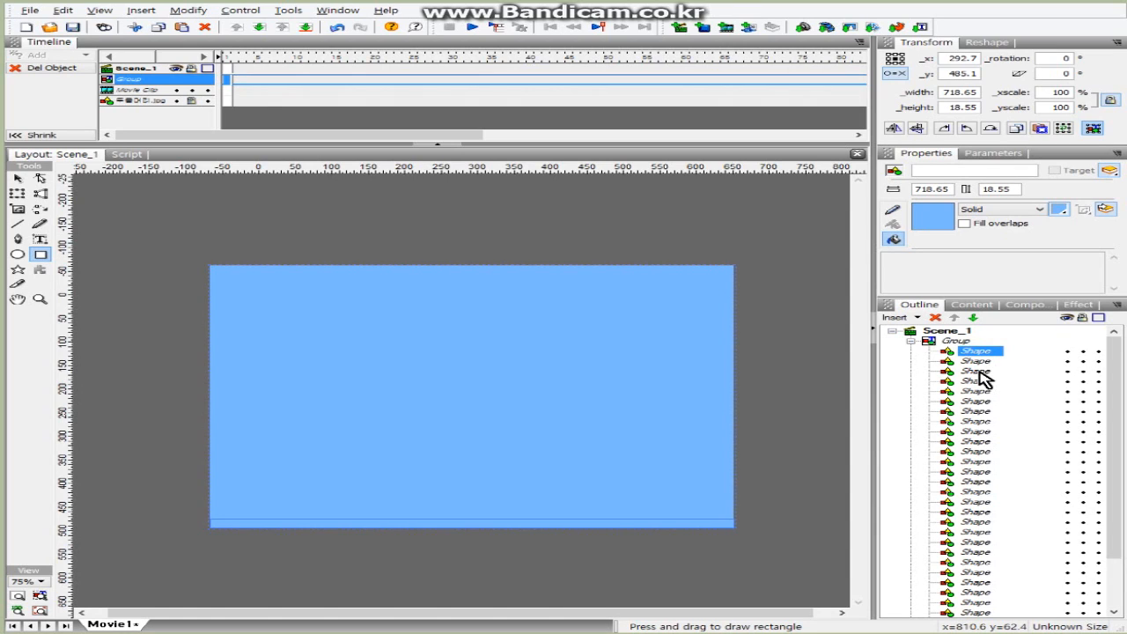
pyautogui.keyDown('ctrl'); pyautogui.click(975, 370); pyautogui.keyUp('ctrl')
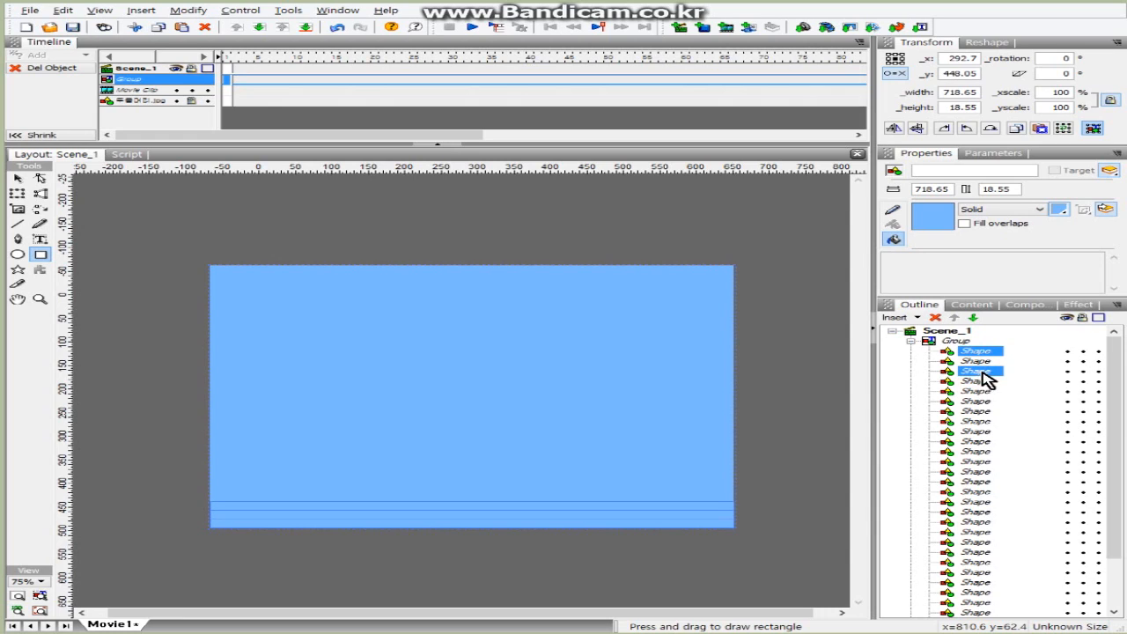
pyautogui.keyDown('ctrl'); pyautogui.click(978, 392); pyautogui.keyUp('ctrl')
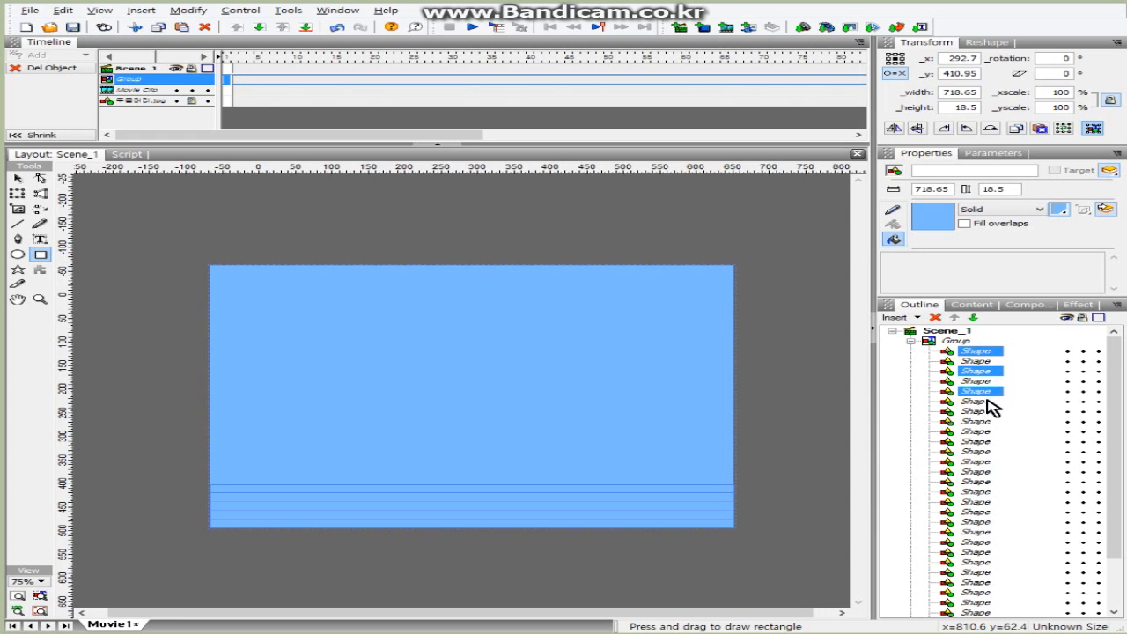
pyautogui.keyDown('ctrl'); pyautogui.click(984, 411); pyautogui.keyUp('ctrl')
pyautogui.keyDown('ctrl'); pyautogui.click(977, 431); pyautogui.keyUp('ctrl')
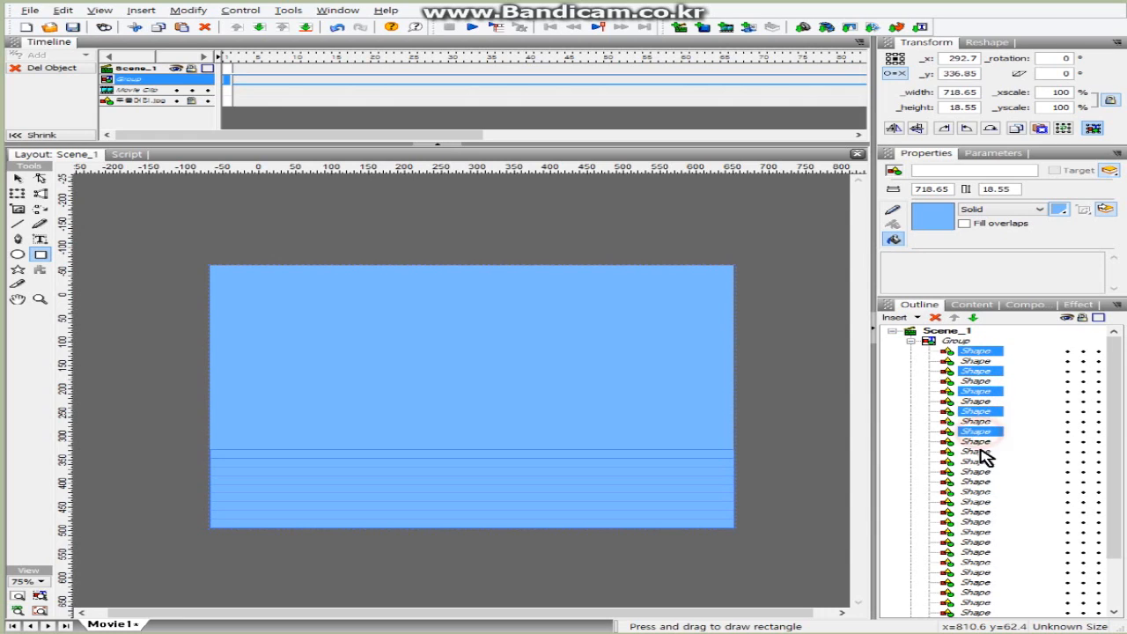
pyautogui.keyDown('ctrl'); pyautogui.click(979, 452); pyautogui.keyUp('ctrl')
pyautogui.keyDown('ctrl'); pyautogui.click(983, 473); pyautogui.keyUp('ctrl')
pyautogui.keyDown('ctrl'); pyautogui.click(983, 491); pyautogui.keyUp('ctrl')
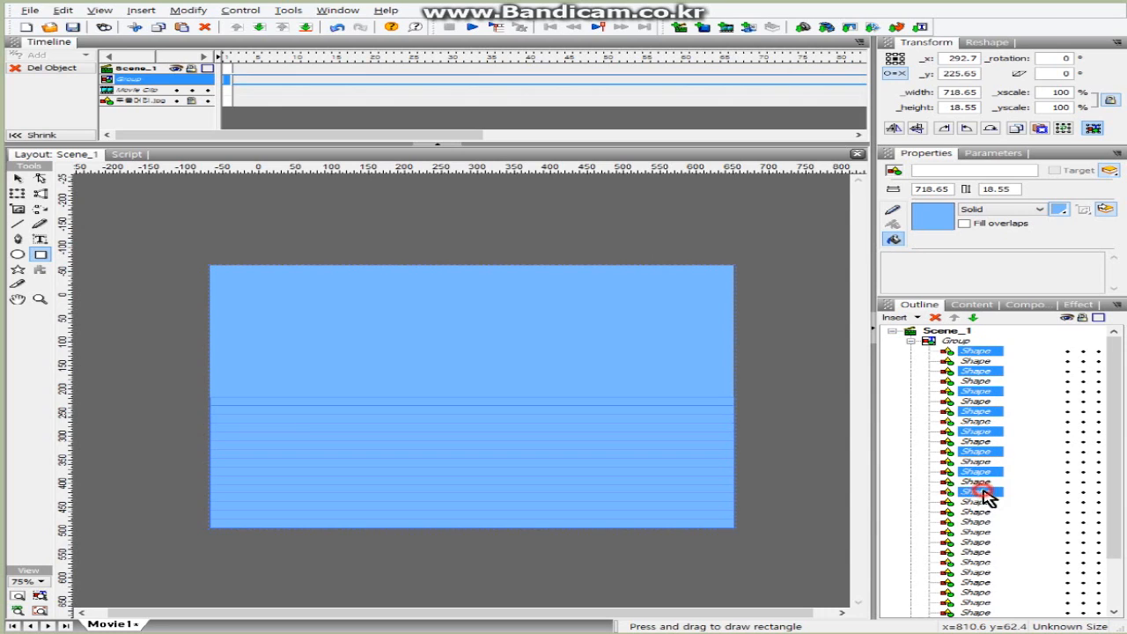
pyautogui.keyDown('ctrl'); pyautogui.click(979, 512); pyautogui.keyUp('ctrl')
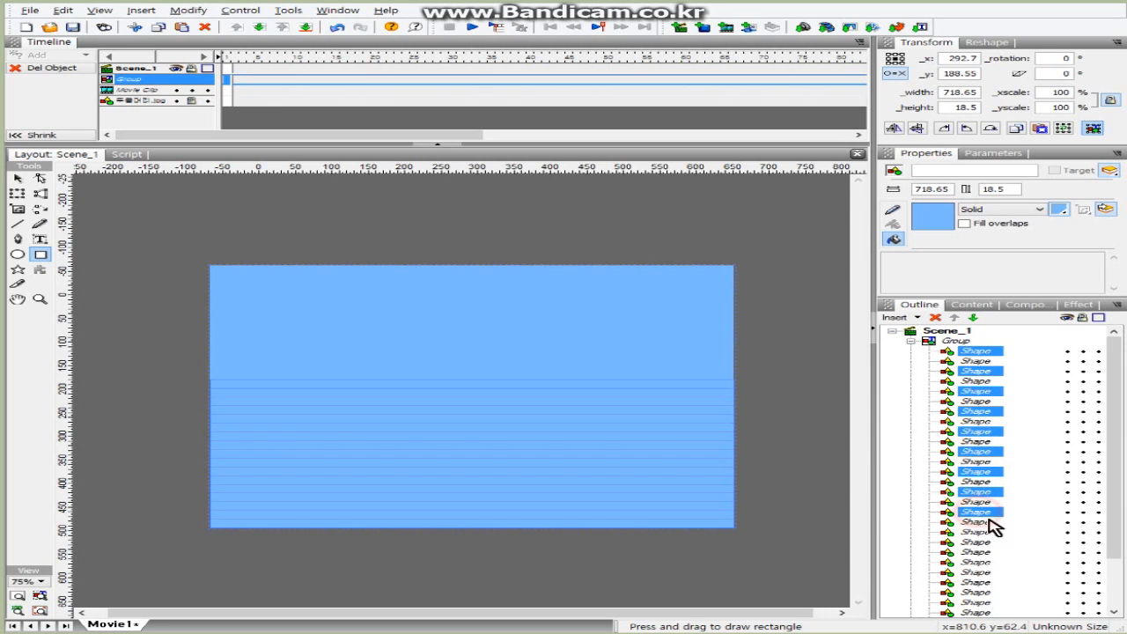
pyautogui.keyDown('ctrl'); pyautogui.click(981, 533); pyautogui.keyUp('ctrl')
pyautogui.keyDown('ctrl'); pyautogui.click(982, 552); pyautogui.keyUp('ctrl')
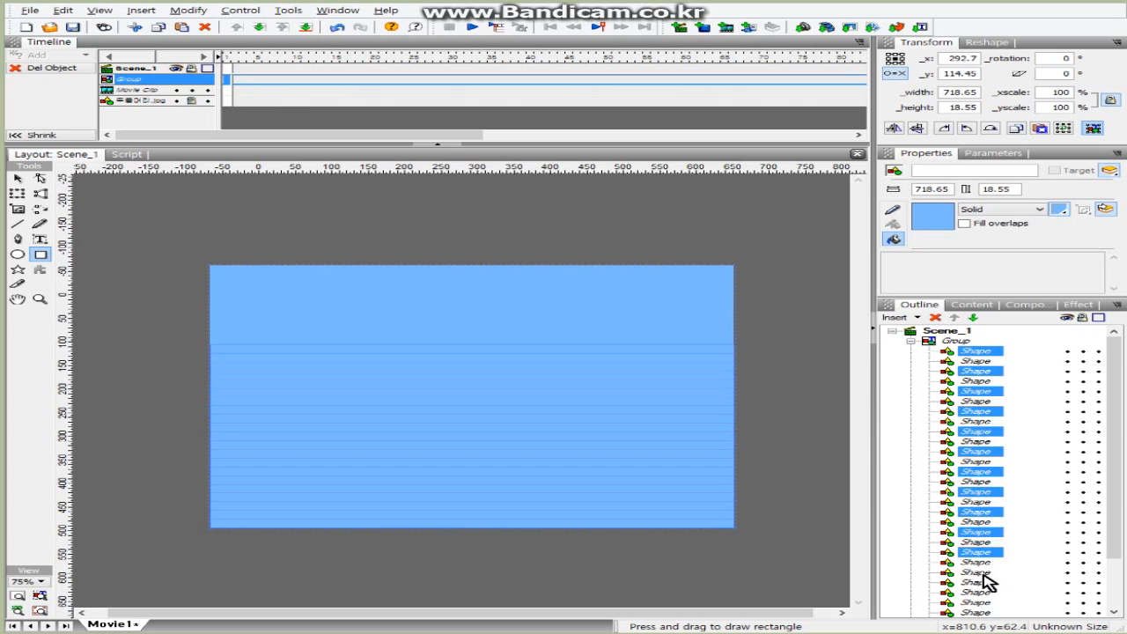
pyautogui.keyDown('ctrl'); pyautogui.click(981, 572); pyautogui.keyUp('ctrl')
pyautogui.keyDown('ctrl'); pyautogui.click(982, 593); pyautogui.keyUp('ctrl')
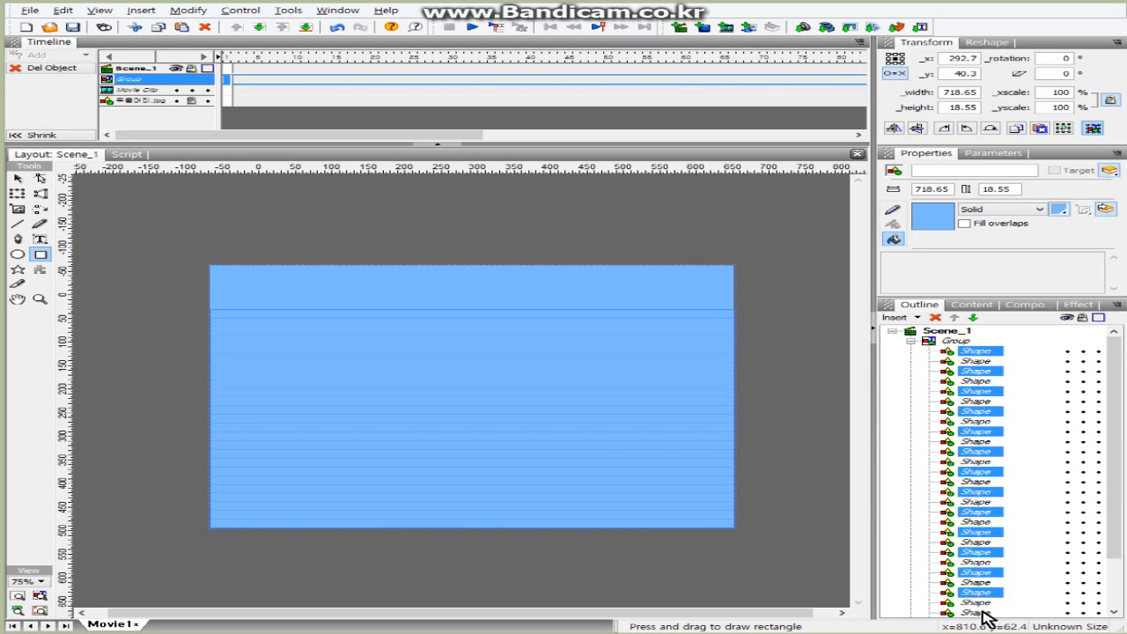
pyautogui.scroll(-2, 990, 607)
pyautogui.keyDown('ctrl'); pyautogui.click(979, 552); pyautogui.keyUp('ctrl')
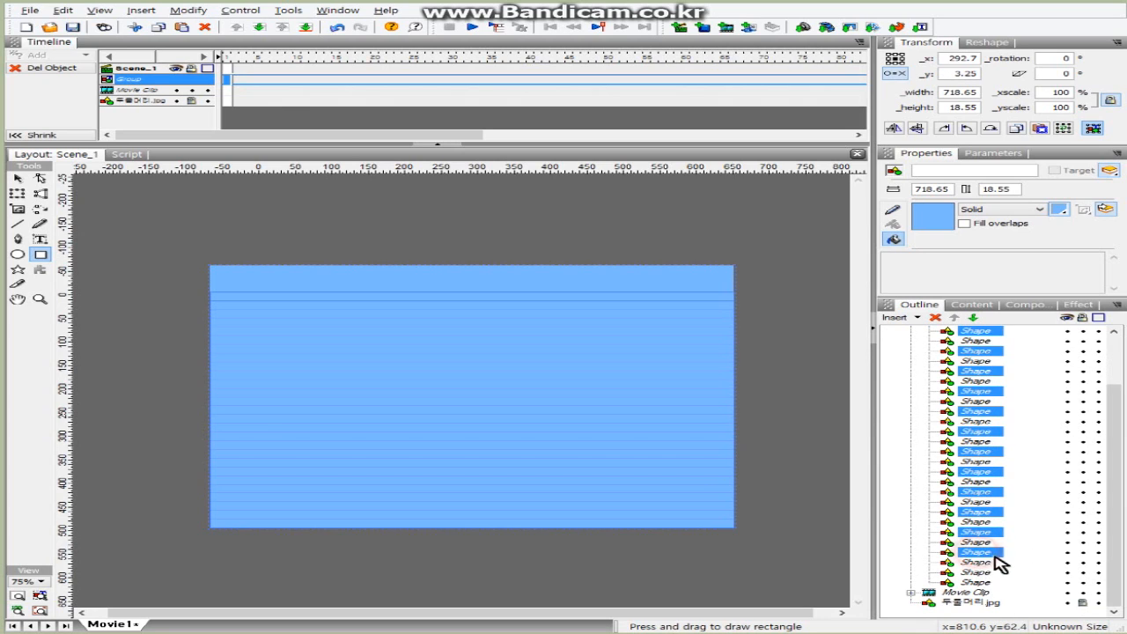
pyautogui.keyDown('ctrl'); pyautogui.click(979, 573); pyautogui.keyUp('ctrl')
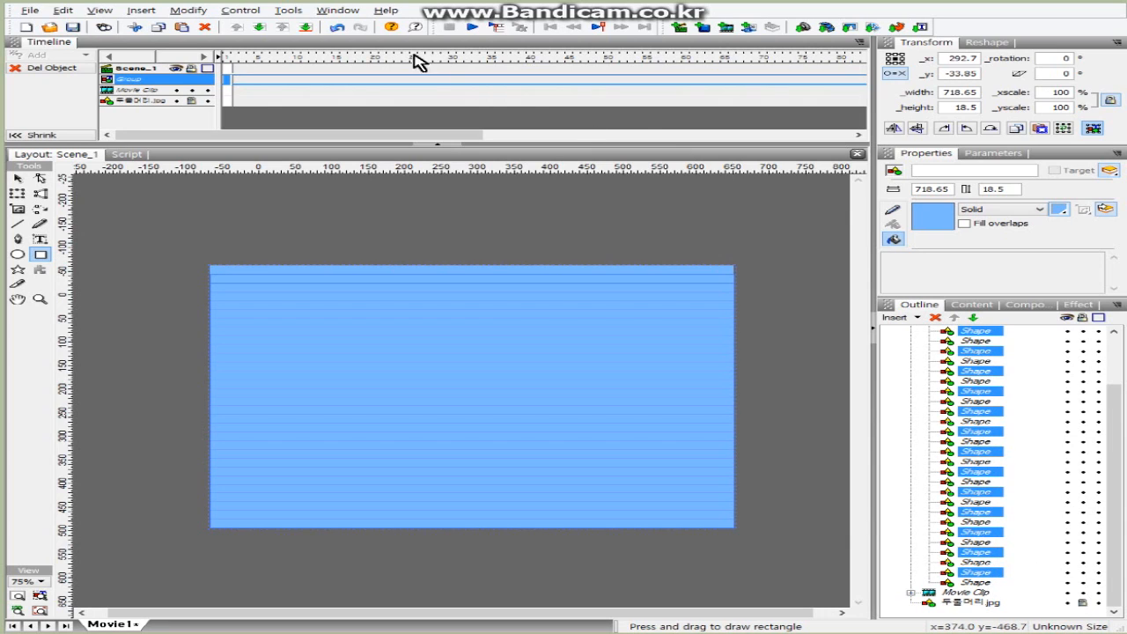
pyautogui.click(339, 32)
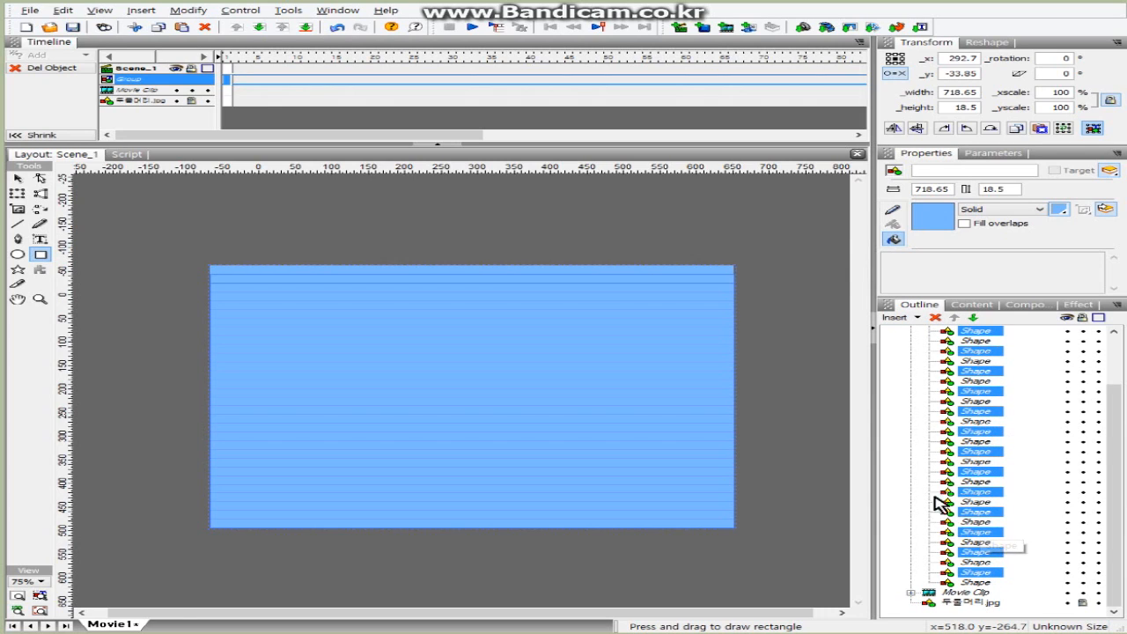
pyautogui.click(935, 318)
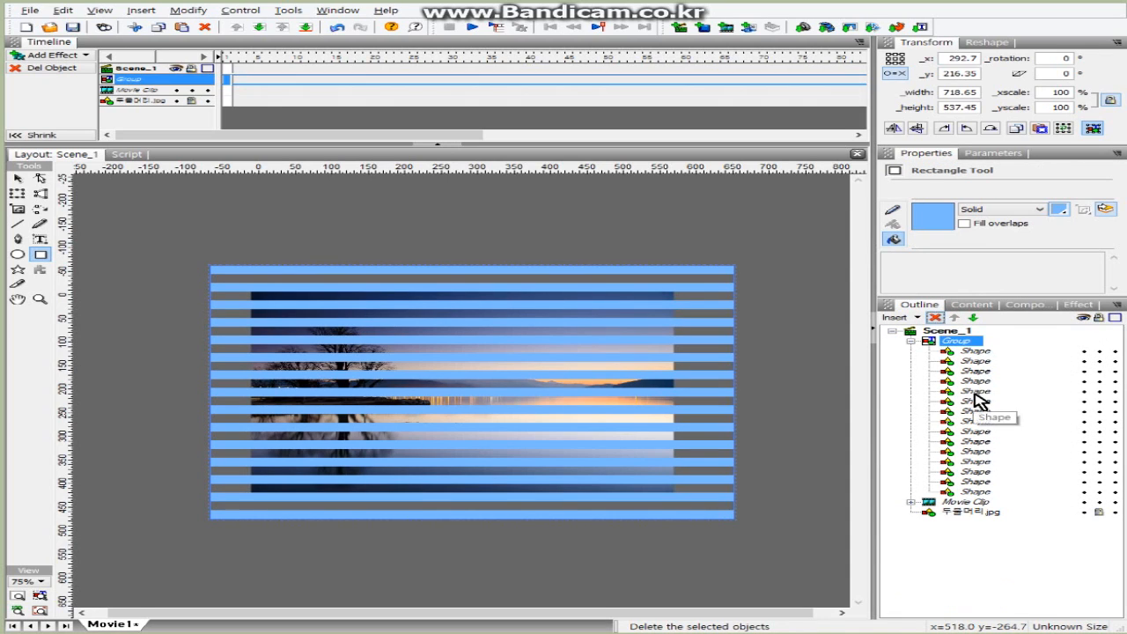
pyautogui.click(910, 341)
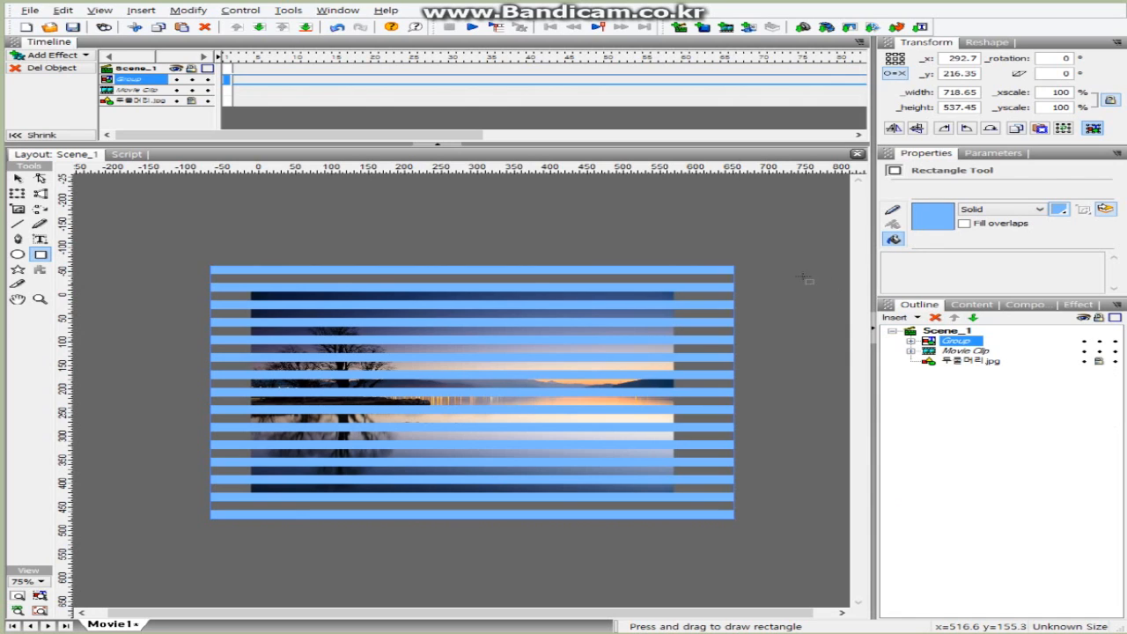
# - Name the group of remaining blue strips 물결판
pyautogui.click(23, 182)
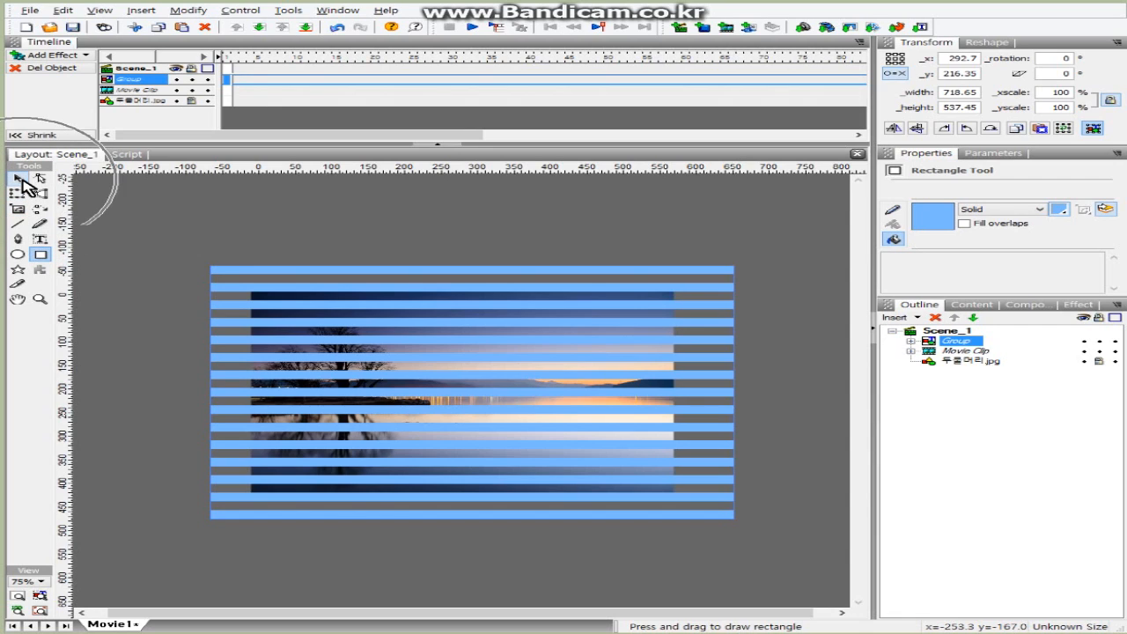
pyautogui.click(21, 179)
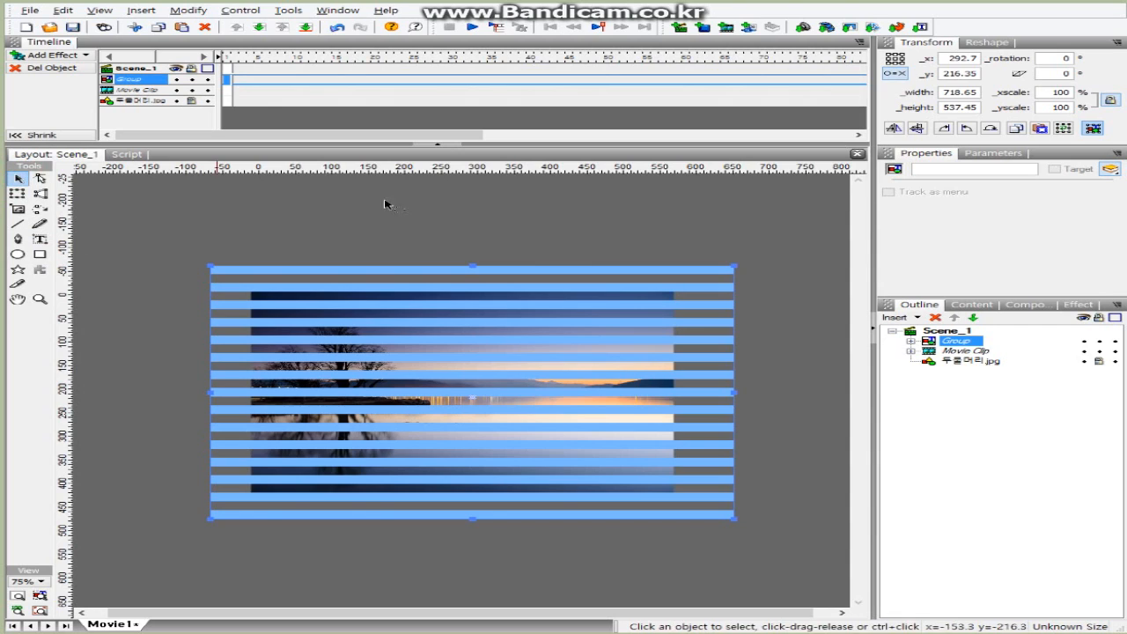
pyautogui.click(940, 168)
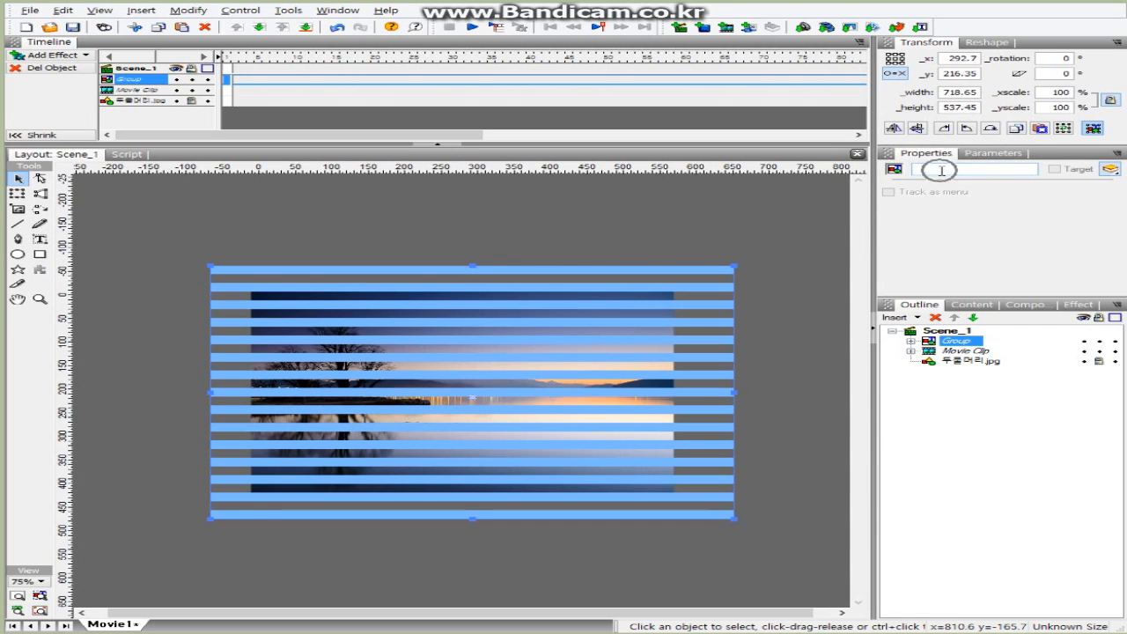
pyautogui.click(940, 169)
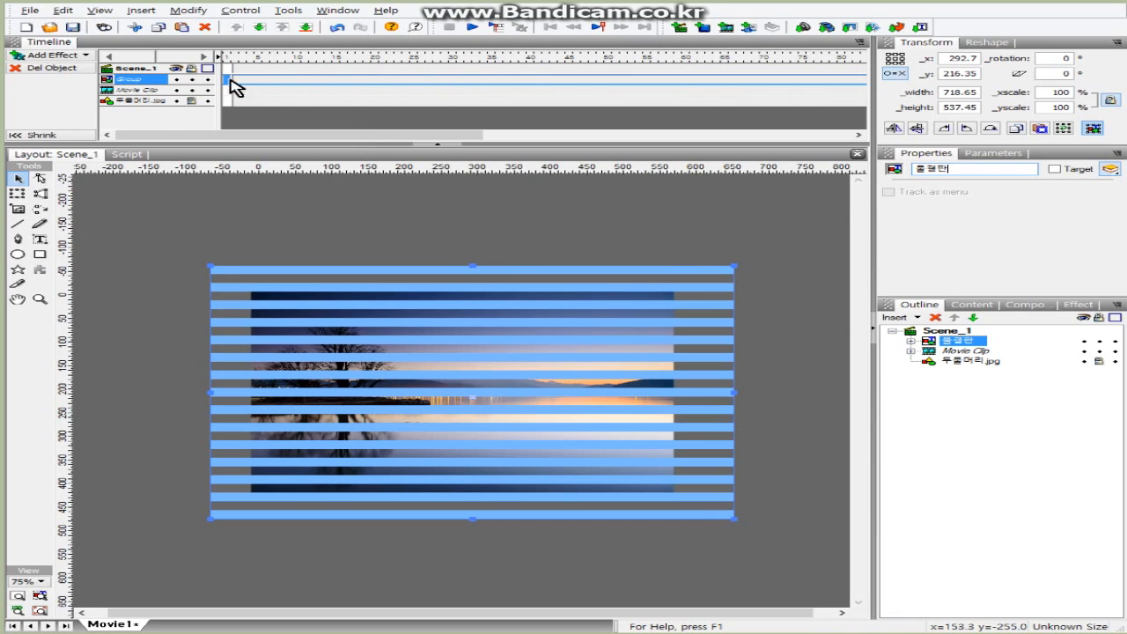
# - Give the 물결판 group a Move effect ending at frame 30 that shifts the strips down by about 76 pixels
pyautogui.click(151, 82)
pyautogui.click(151, 83)
pyautogui.click(454, 82)
pyautogui.click(454, 82)
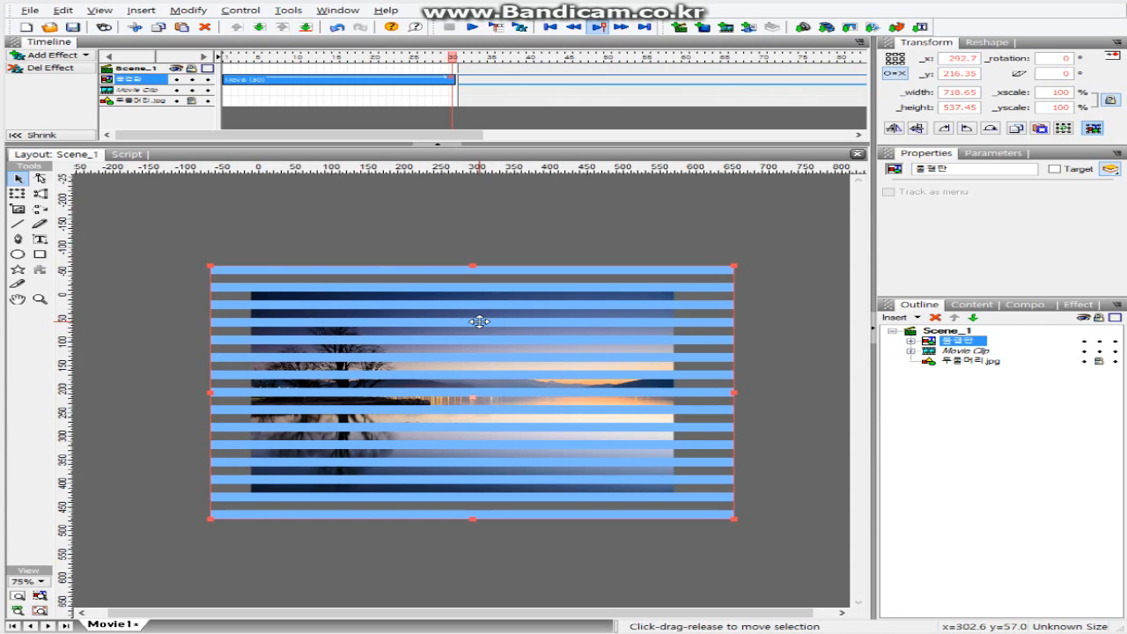
pyautogui.moveTo(479, 321); pyautogui.dragTo(478, 357)
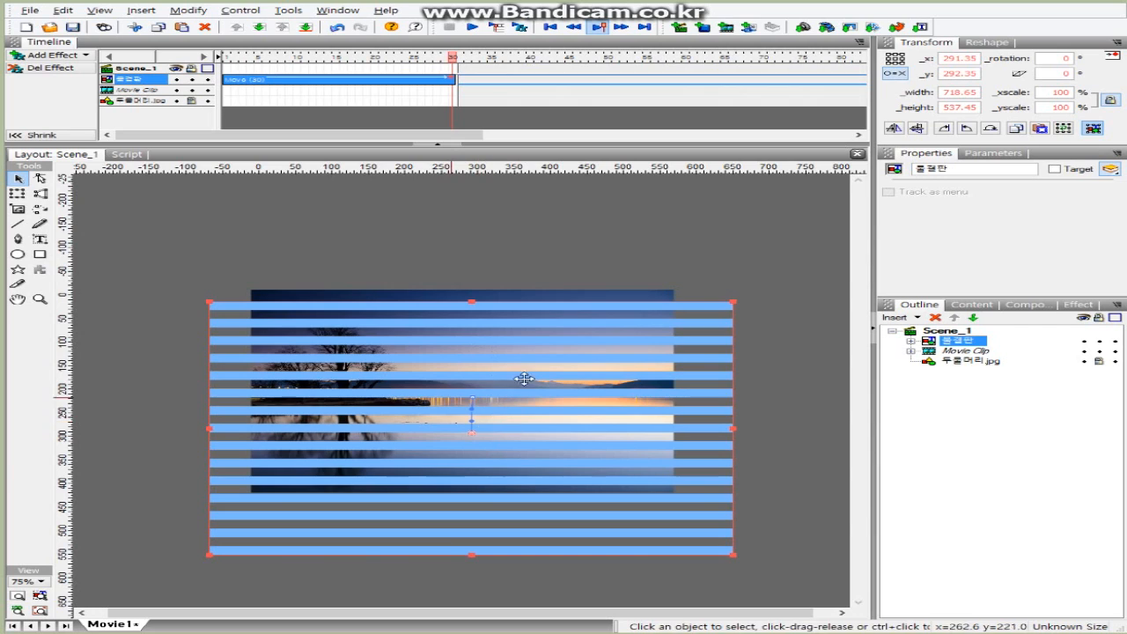
# - Place the 물결판 group directly beneath the masked movie clip and group the two as a new movie clip
pyautogui.click(966, 343)
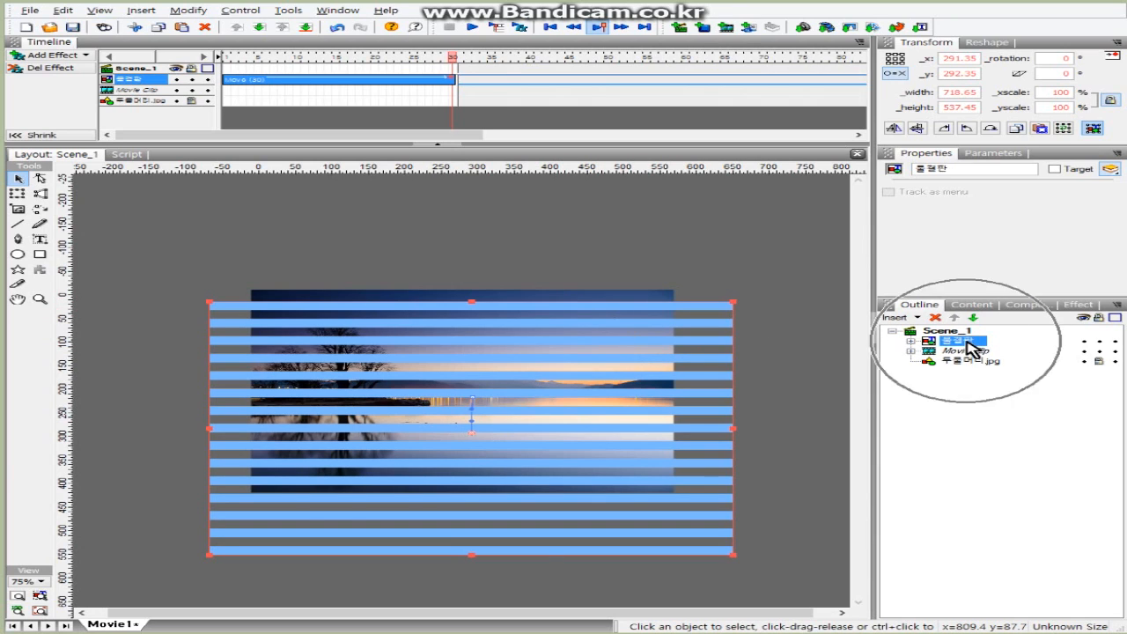
pyautogui.moveTo(967, 343); pyautogui.dragTo(968, 350)
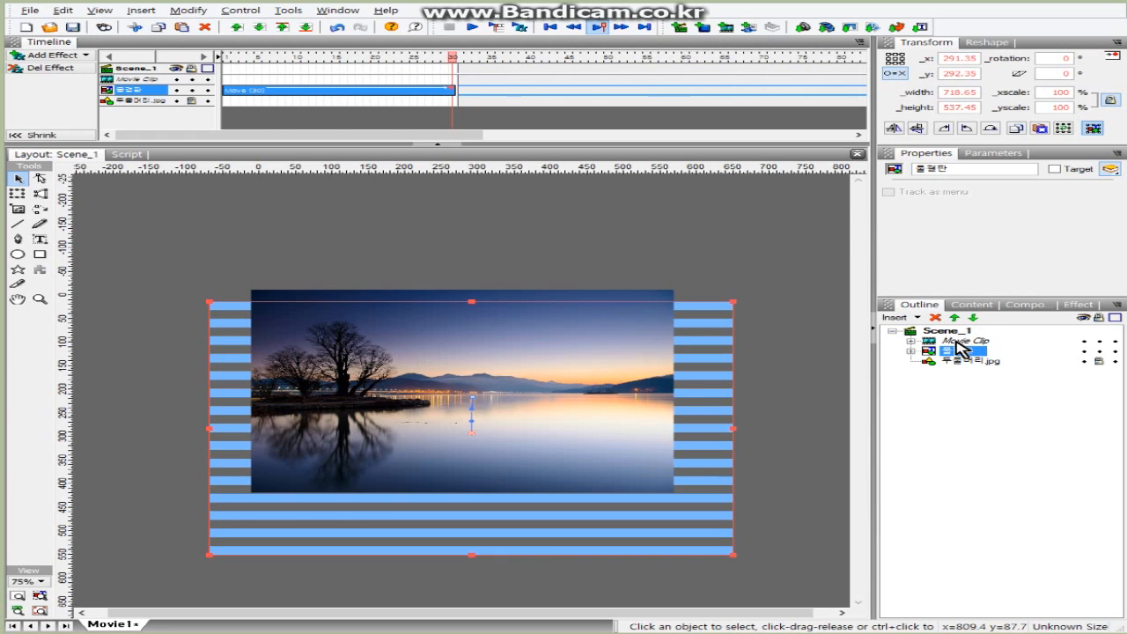
pyautogui.keyDown('ctrl'); pyautogui.click(957, 341); pyautogui.keyUp('ctrl')
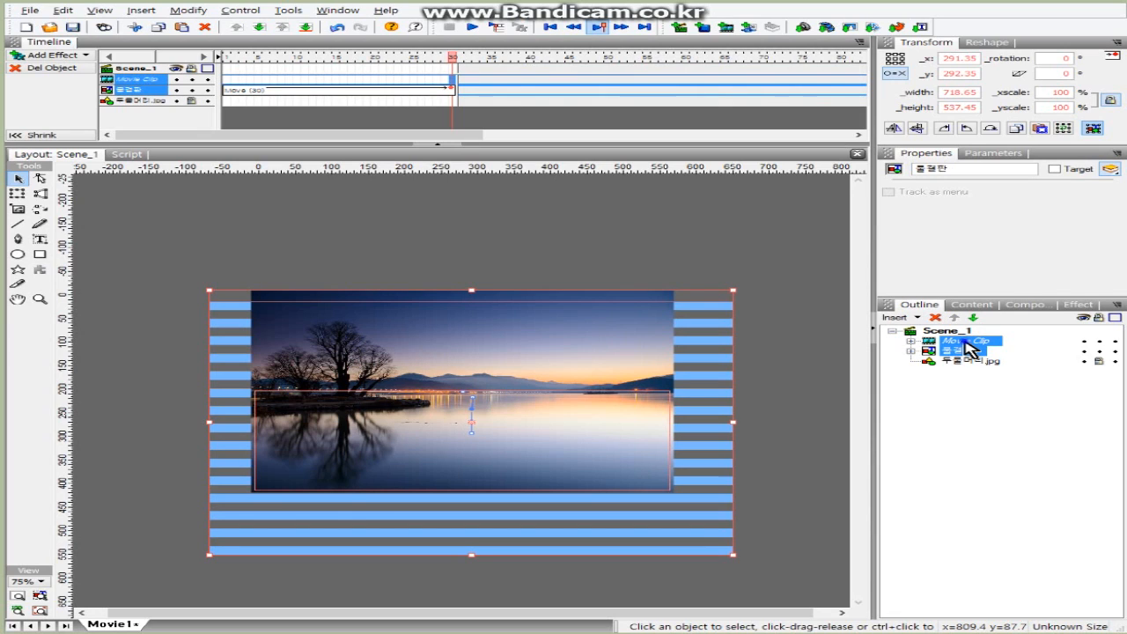
pyautogui.rightClick(968, 346)
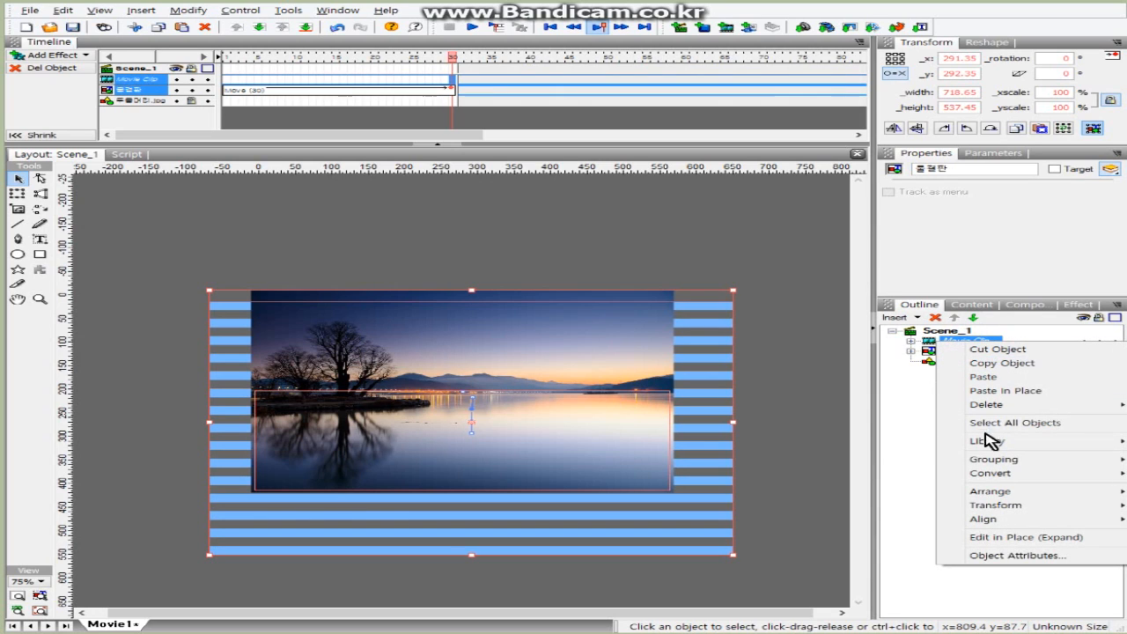
pyautogui.moveTo(980, 460)
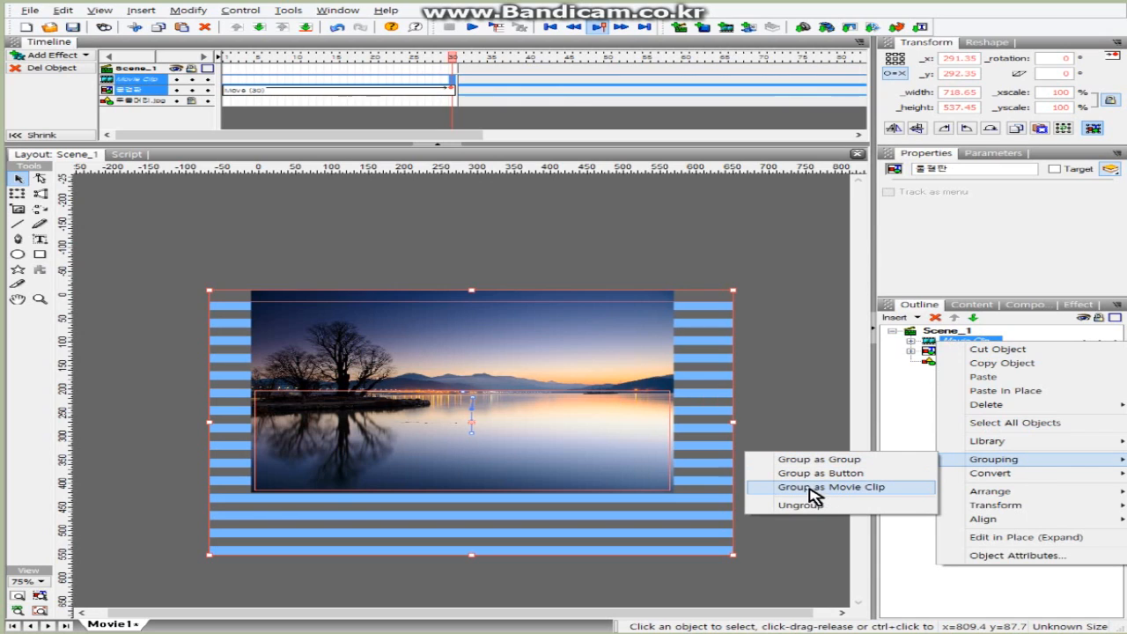
pyautogui.click(876, 495)
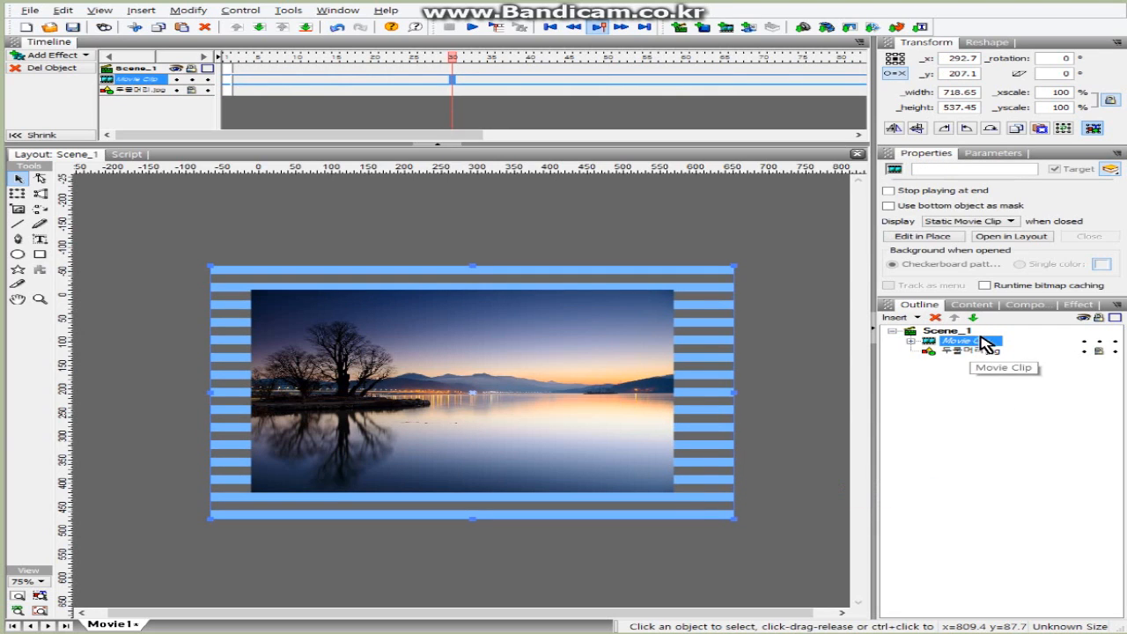
# - Set the new movie clip to use its bottom object as a mask and nudge it down to y 208.4
pyautogui.click(890, 205)
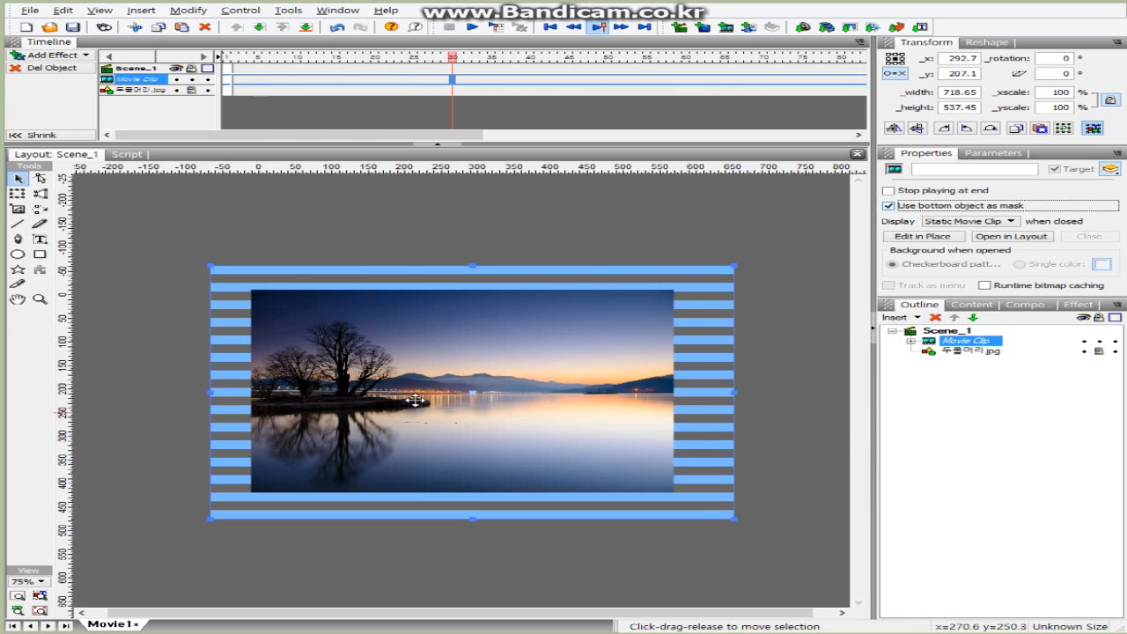
pyautogui.click(483, 354)
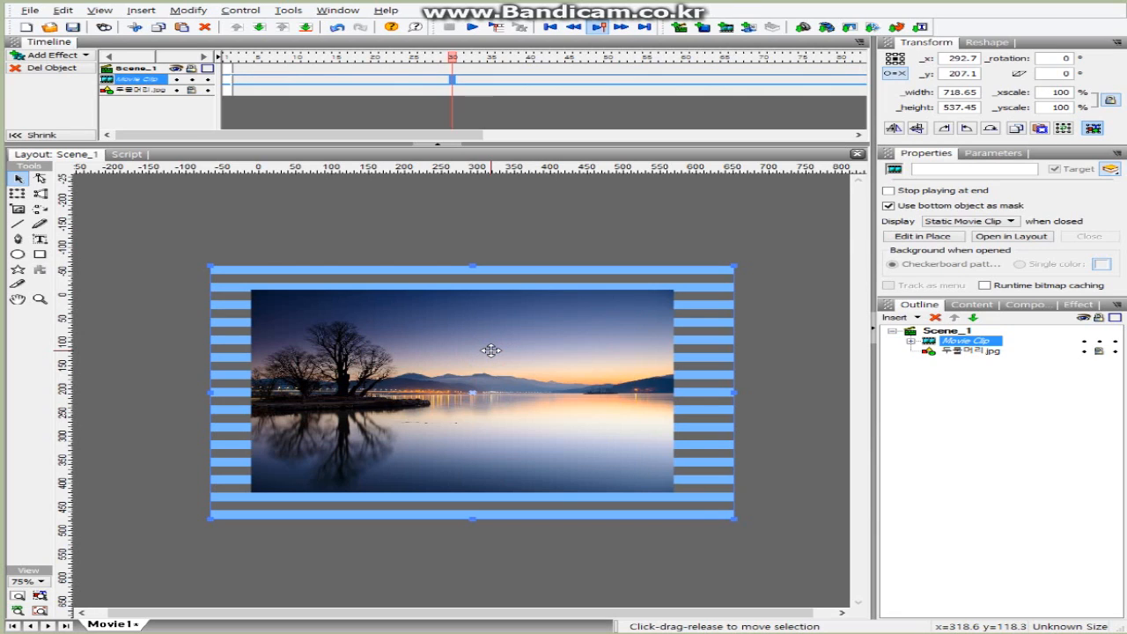
pyautogui.press('Down')
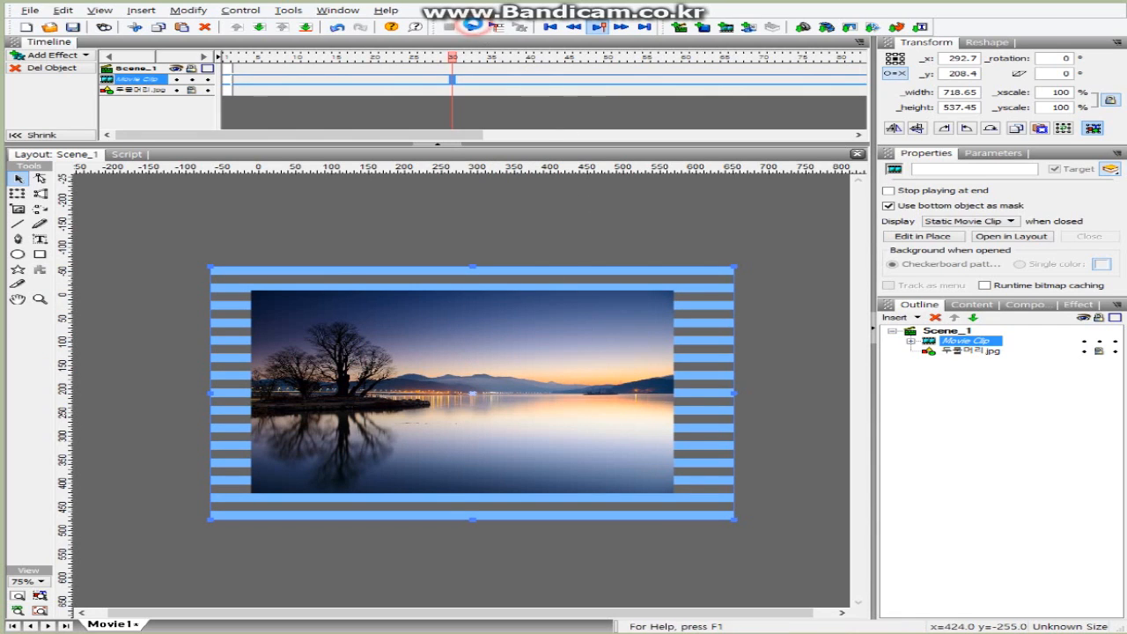
# - Play the movie with the stage fitted to the window to check the water ripple, and stop playback
pyautogui.click(472, 28)
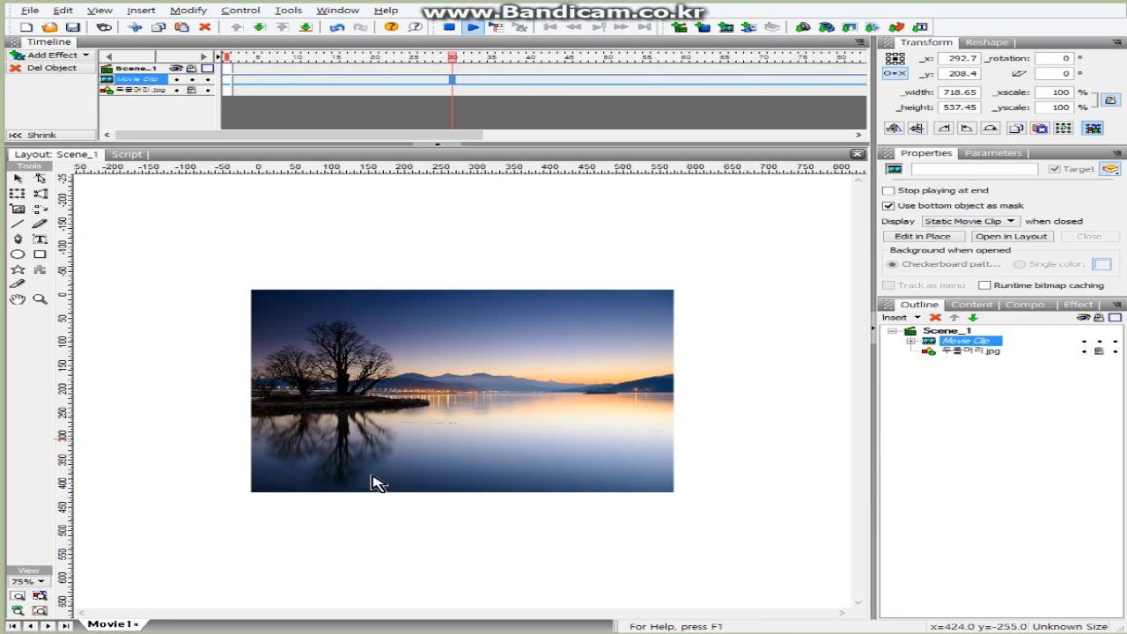
pyautogui.click(18, 597)
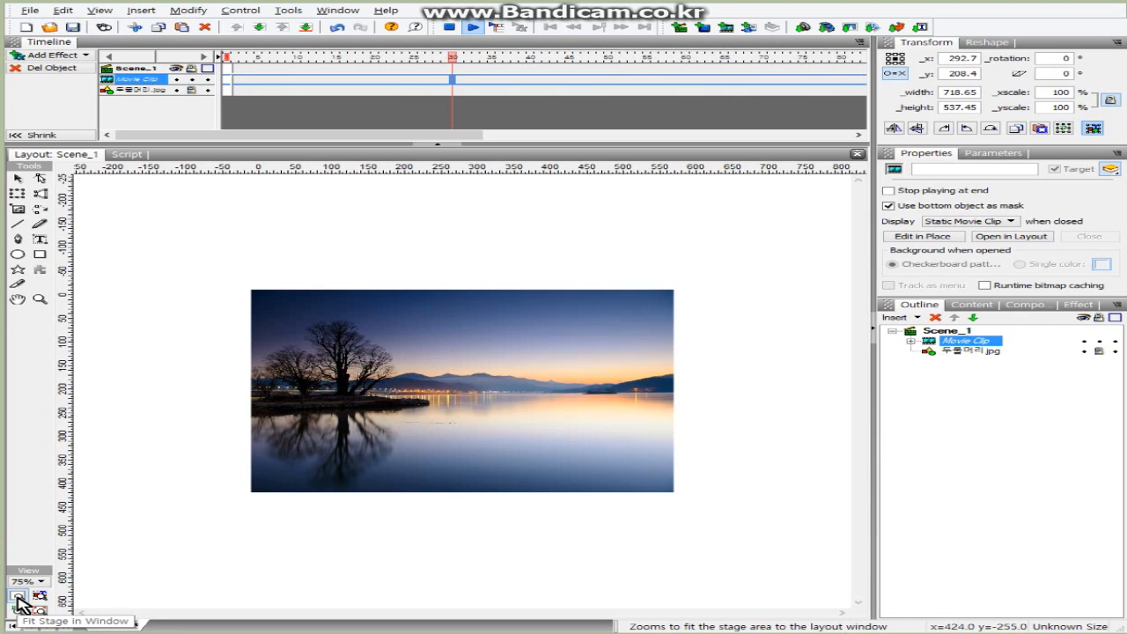
pyautogui.click(18, 596)
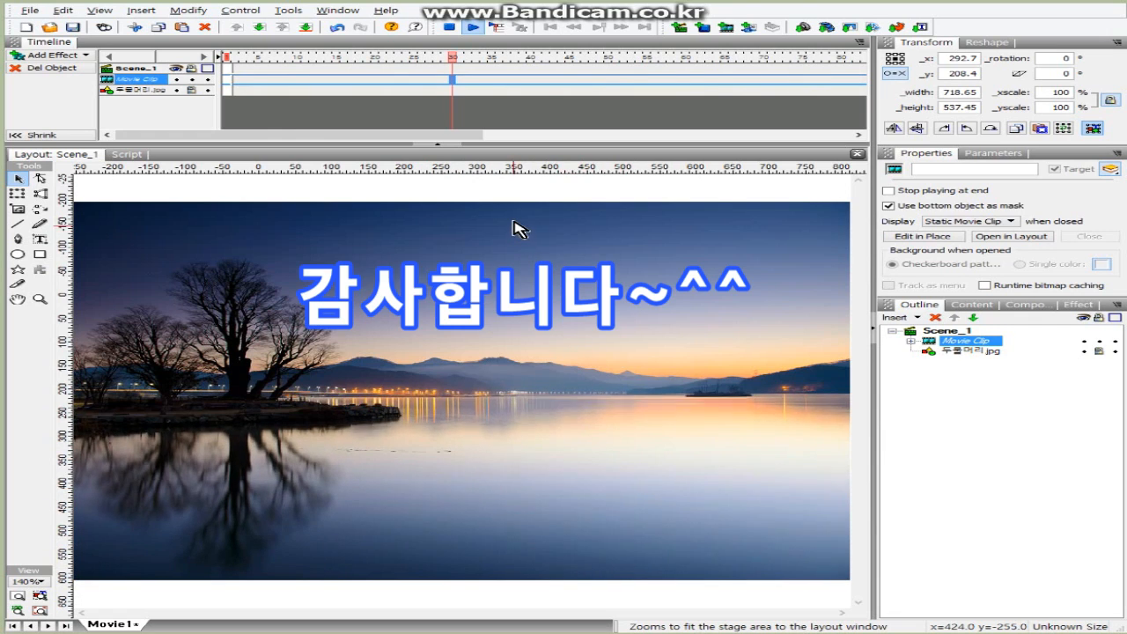
pyautogui.click(449, 28)
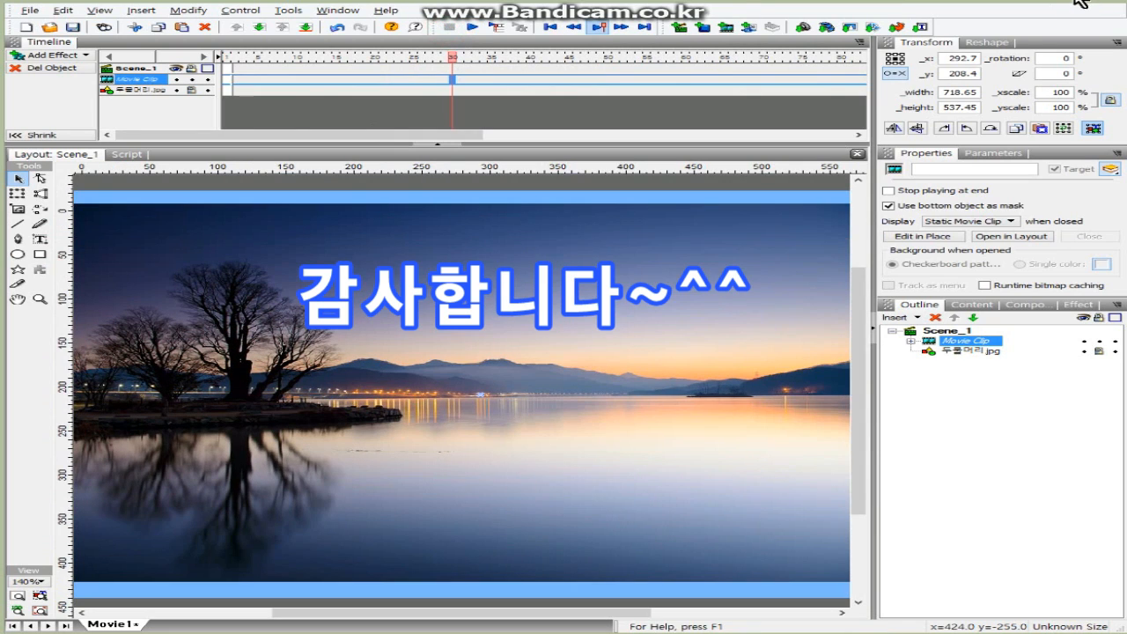